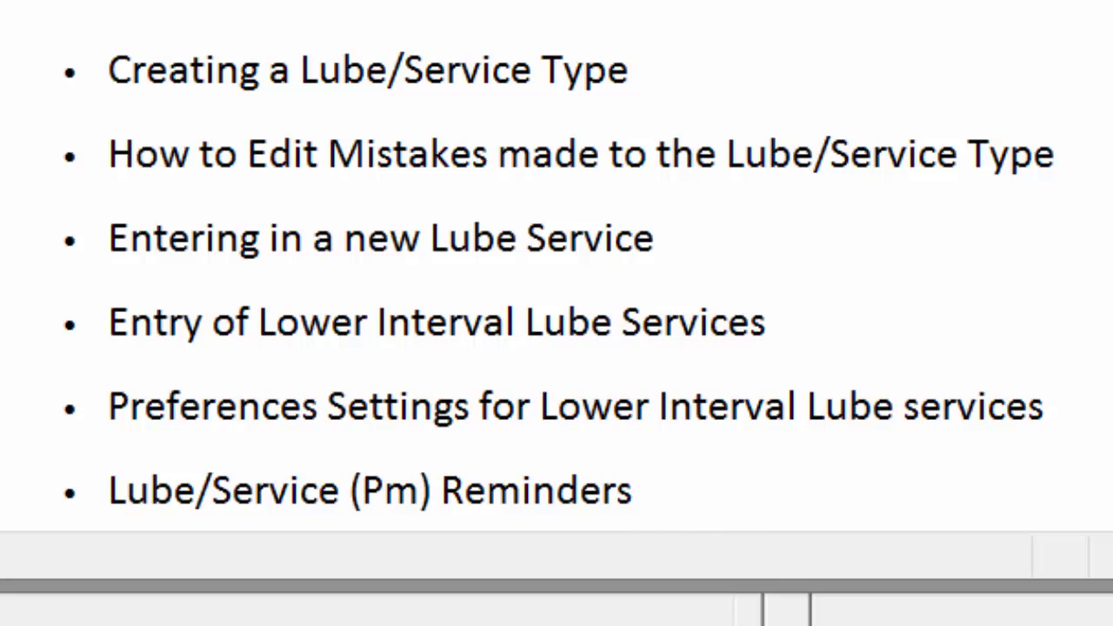
# Step: Add a bullet about Lube/Service reports below the Lube/Service (Pm) Reminders item in the outline
pyautogui.click(649, 501)
pyautogui.scroll(-1, 686, 484)
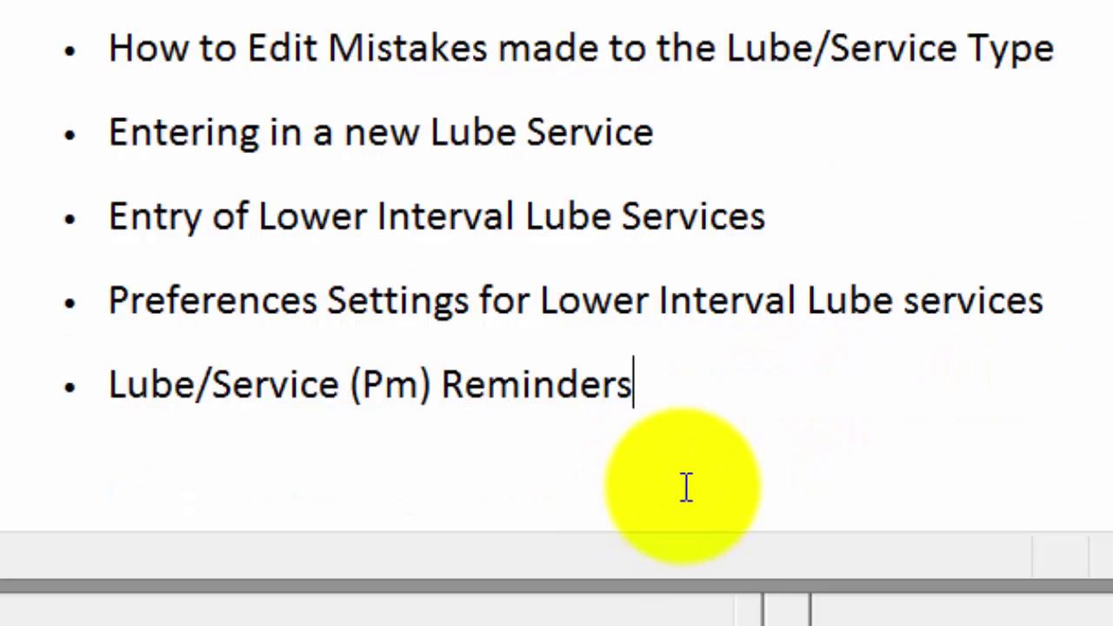
pyautogui.write('Lu')
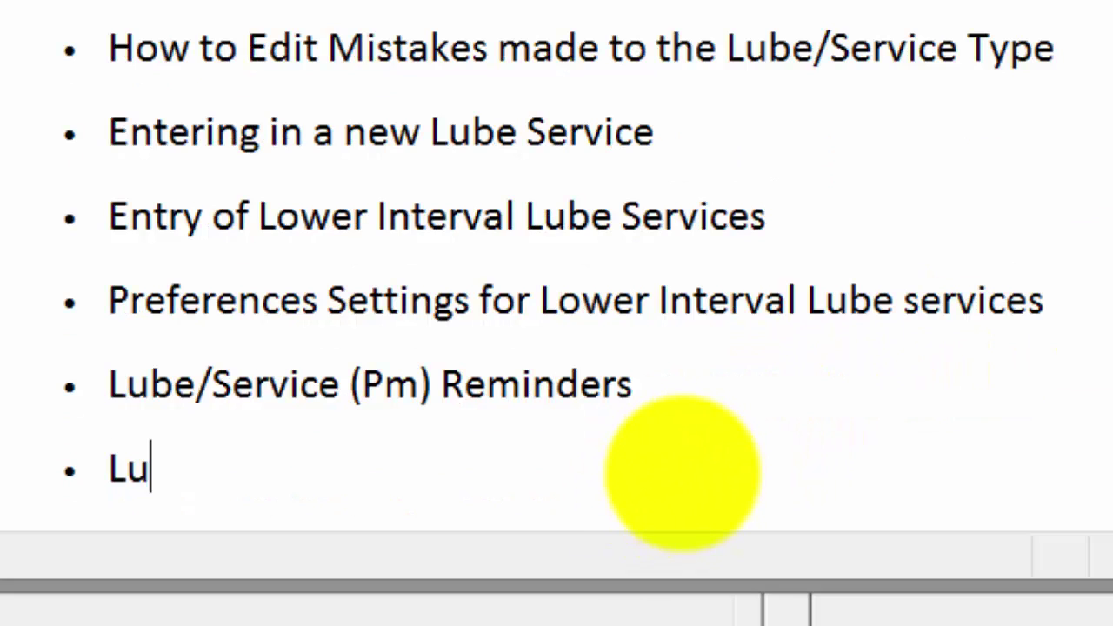
pyautogui.write('be/')
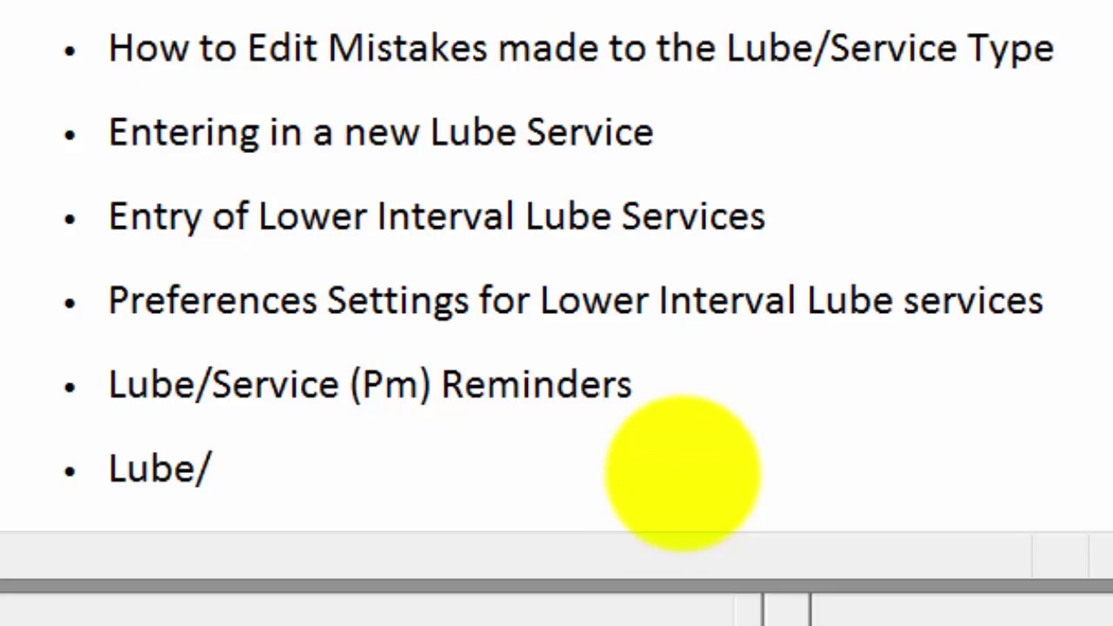
pyautogui.write('Serice')
pyautogui.press('BackSpace')
pyautogui.press('BackSpace')
pyautogui.press('BackSpace')
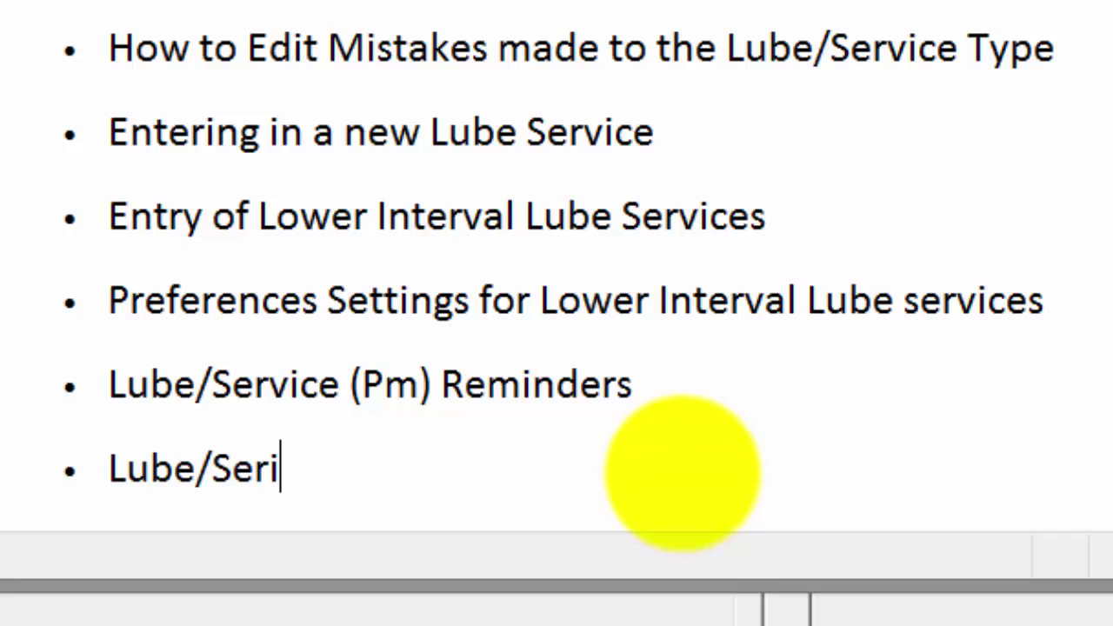
pyautogui.write('ve REports')
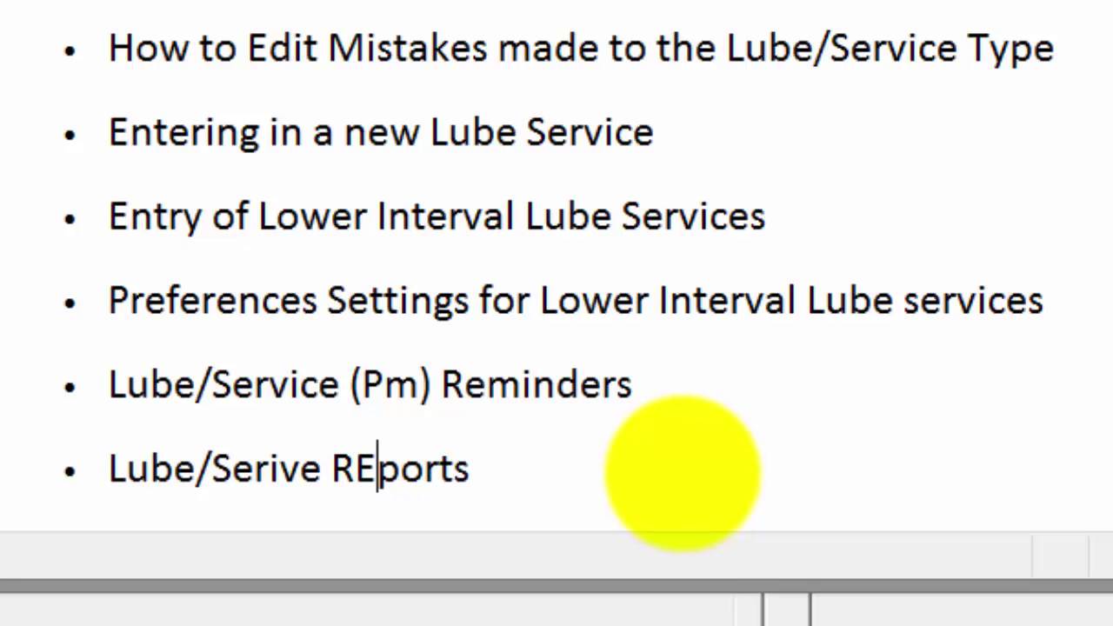
# Step: Correct the spelling and capitalization of the new bullet so it reads "Lube/Service Reports"
pyautogui.press('BackSpace')
pyautogui.write('e')
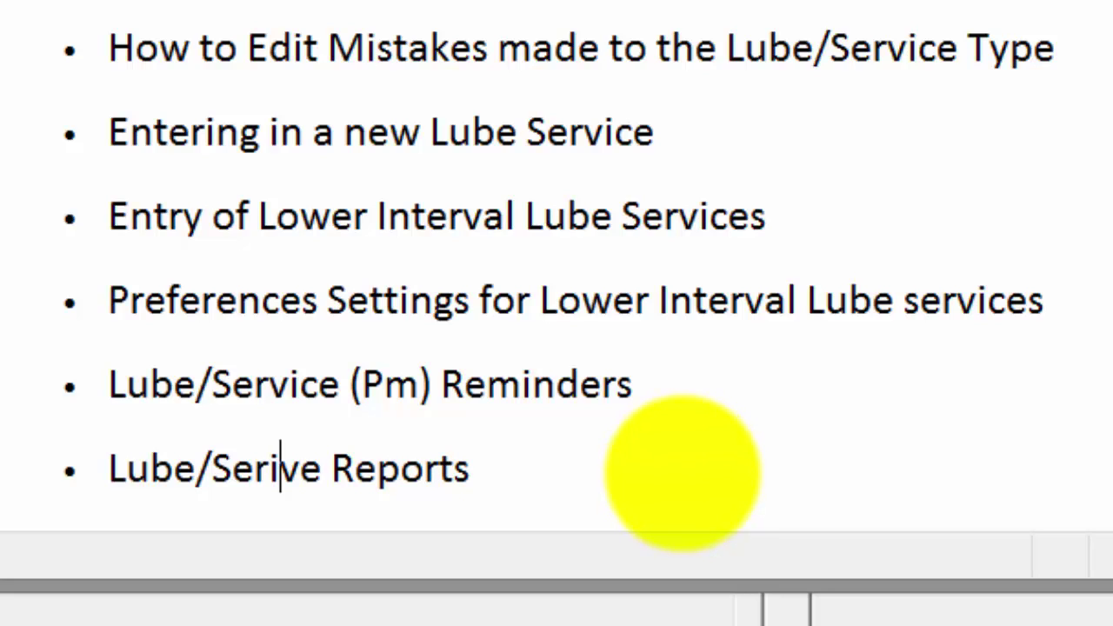
pyautogui.press('Left')
pyautogui.press('Left')
pyautogui.press('Left')
pyautogui.press('Left')
pyautogui.press('Left')
pyautogui.press('BackSpace')
pyautogui.write('vice')
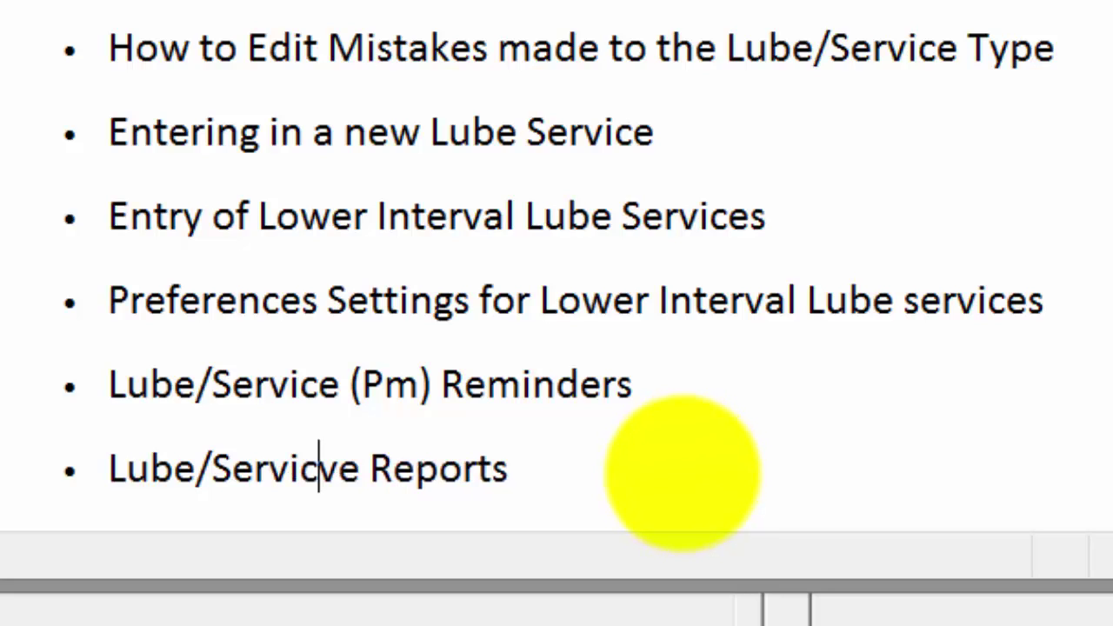
pyautogui.press('Delete')
pyautogui.press('Delete')
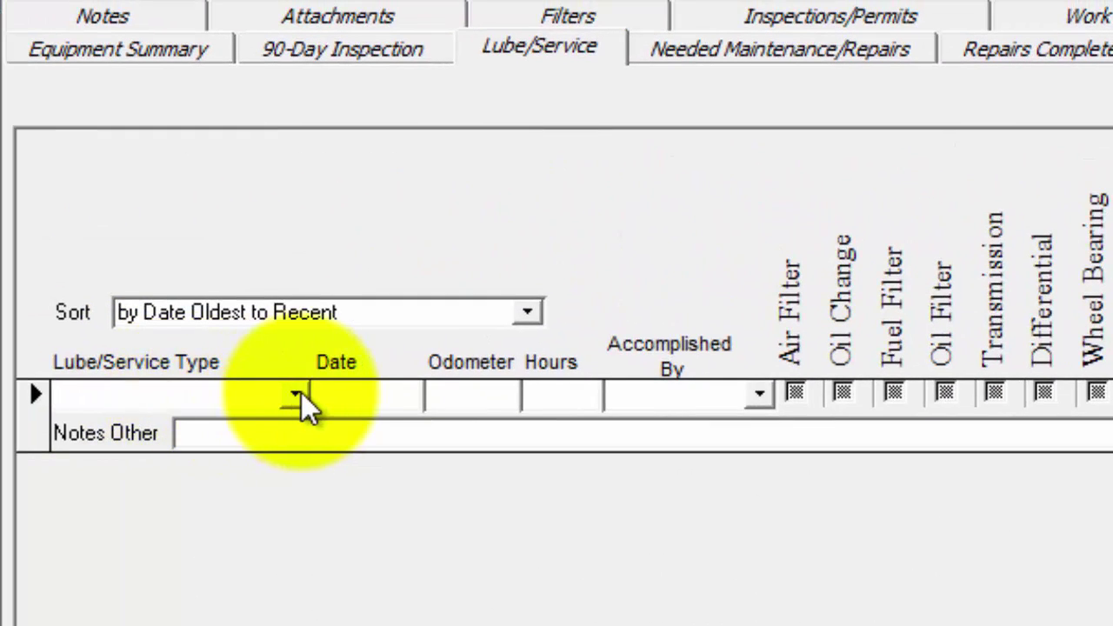
# Step: In the equipment maintenance program, add "5000 Mile" as a new lube/service type from the truck's blank Lube/Service entry
pyautogui.click(552, 56)
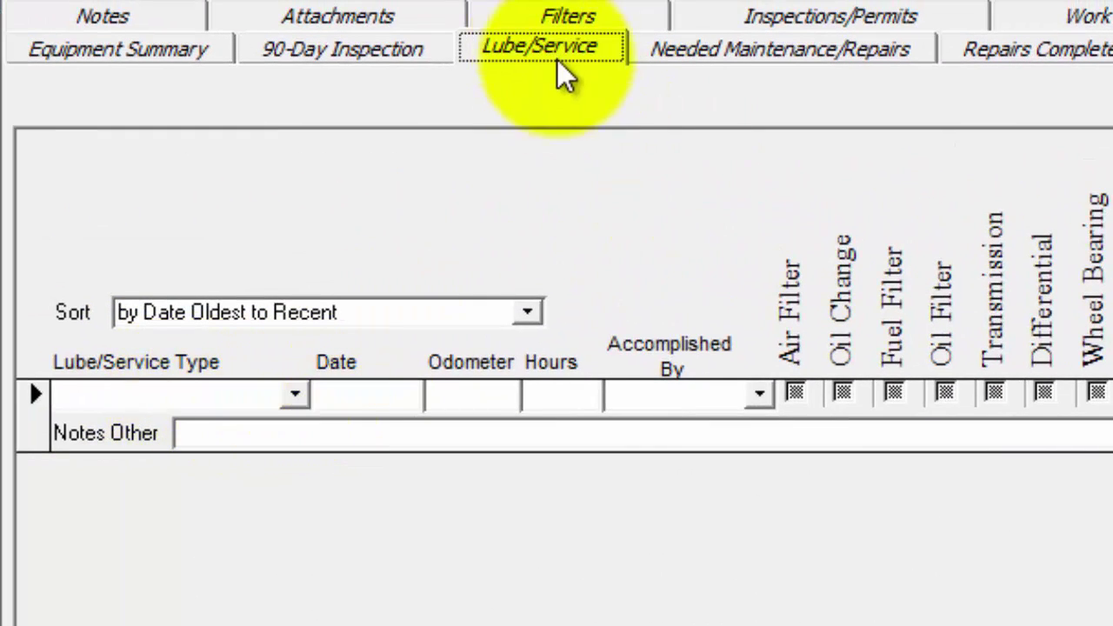
pyautogui.click(296, 395)
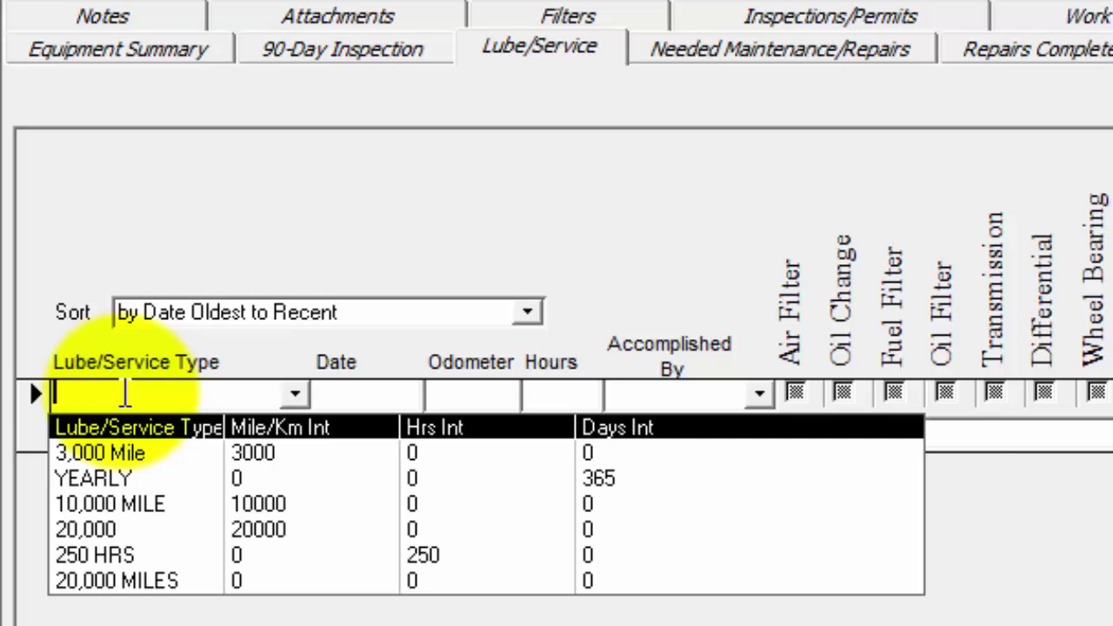
pyautogui.write('5000 Mile')
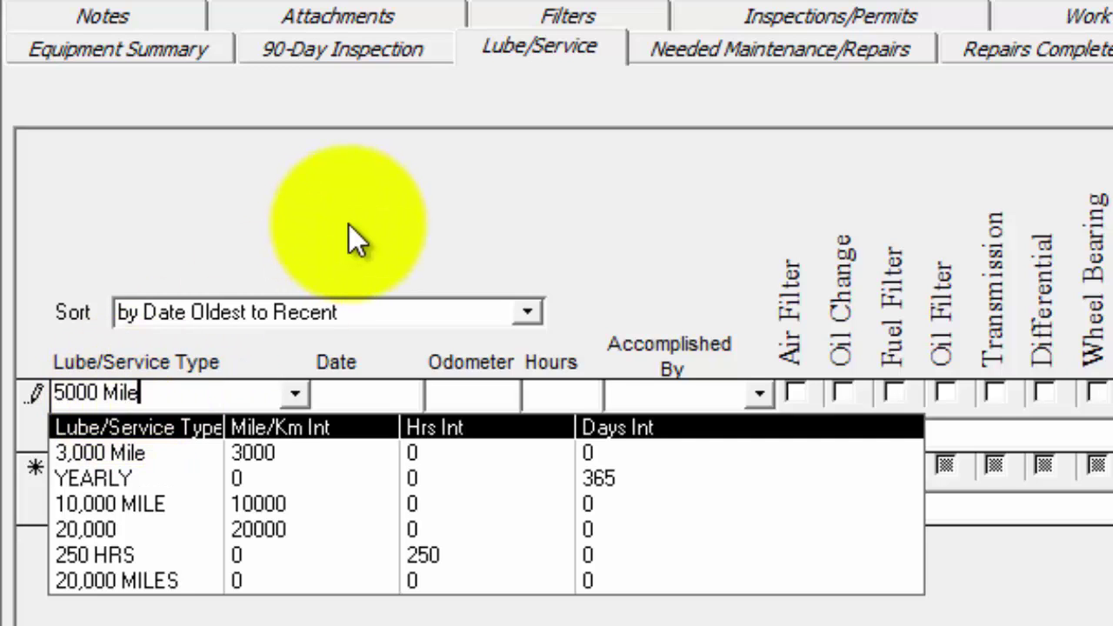
pyautogui.press('Return')
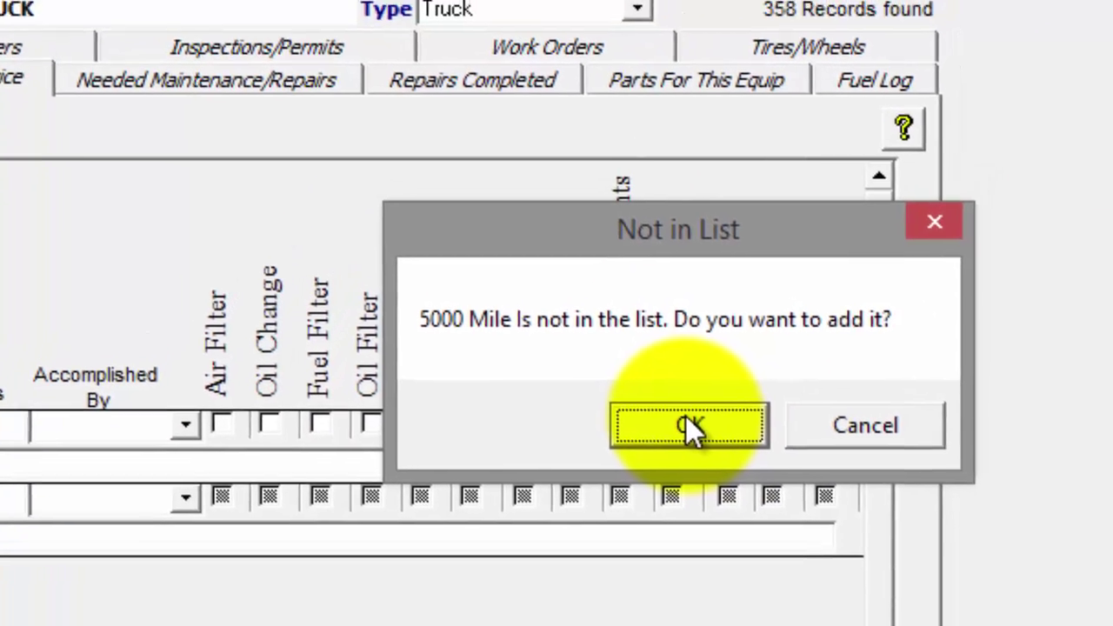
pyautogui.click(713, 385)
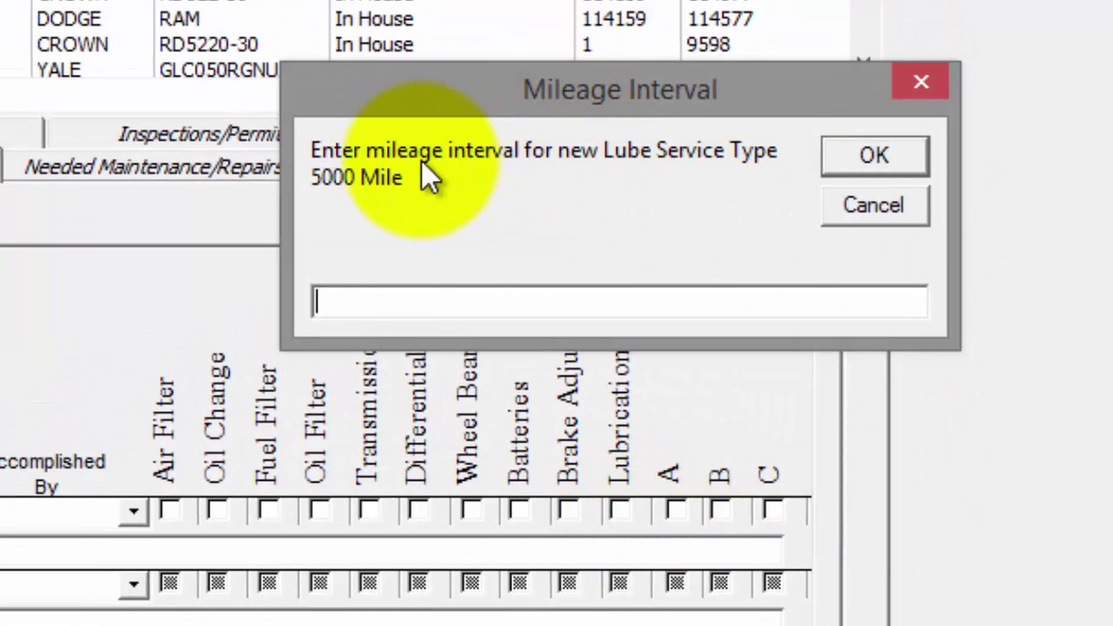
# Step: Set the new type's mileage interval to 5000, leaving the hours and days intervals blank
pyautogui.click(427, 290)
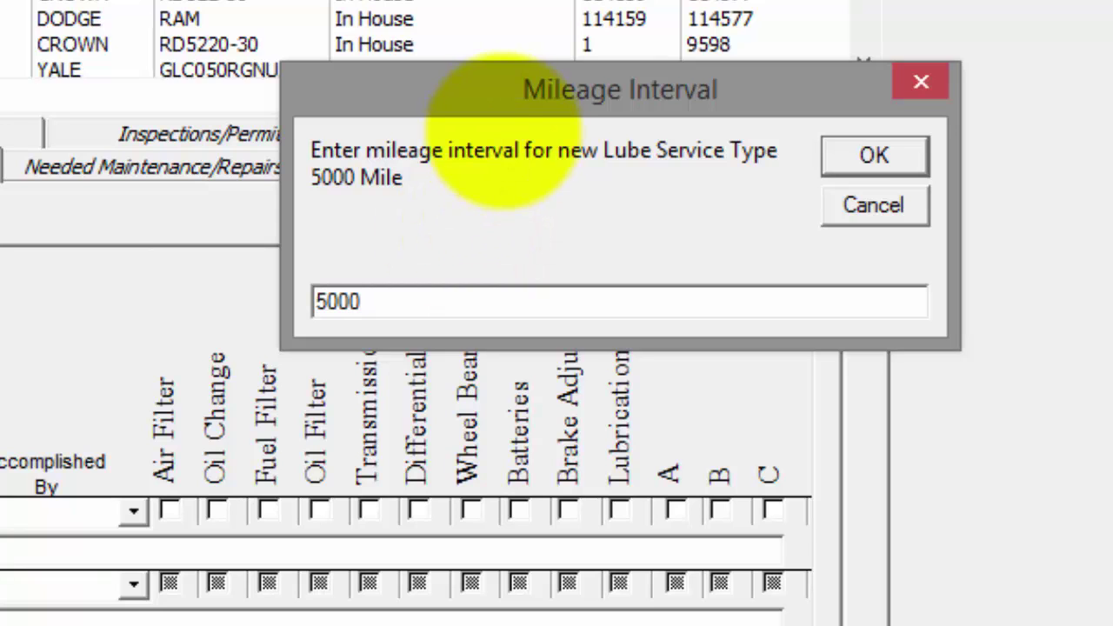
pyautogui.moveTo(510, 90); pyautogui.dragTo(434, 92)
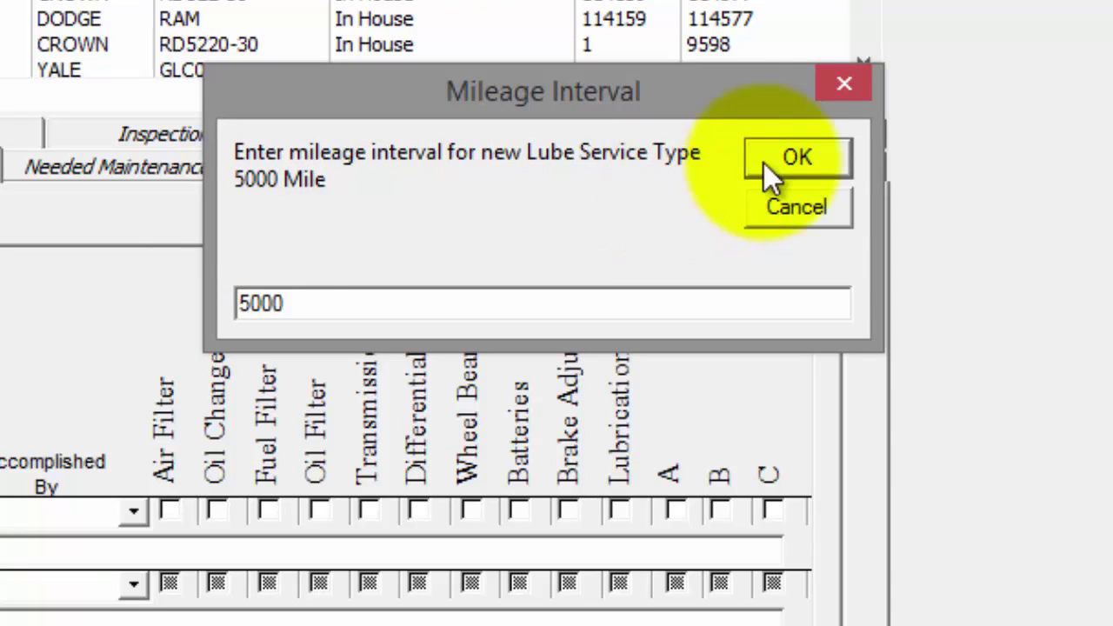
pyautogui.click(803, 155)
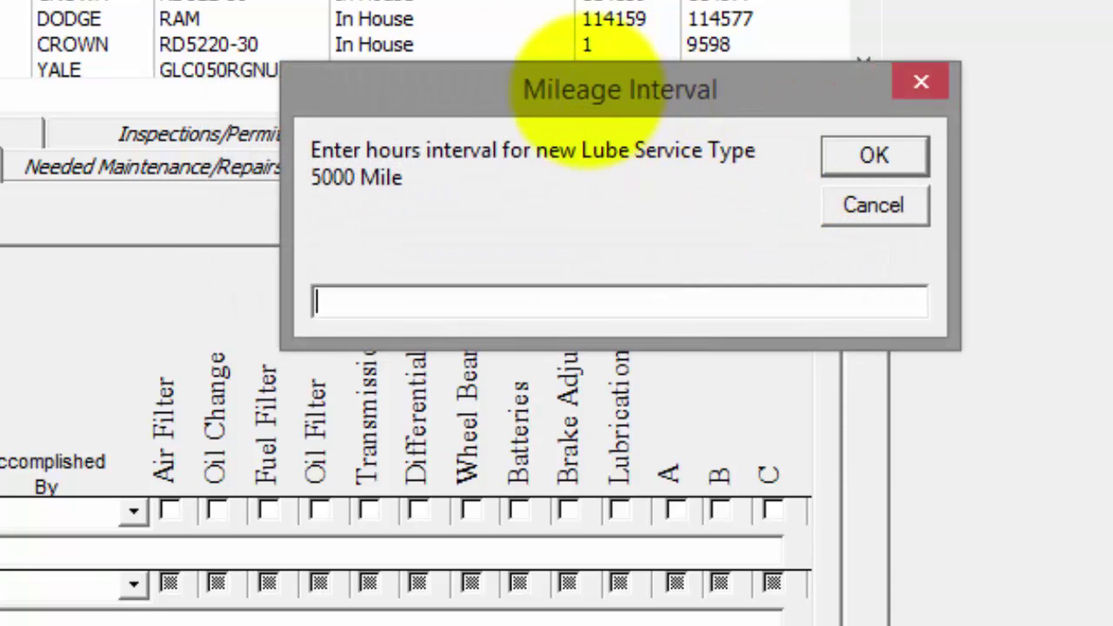
pyautogui.moveTo(591, 90); pyautogui.dragTo(540, 91)
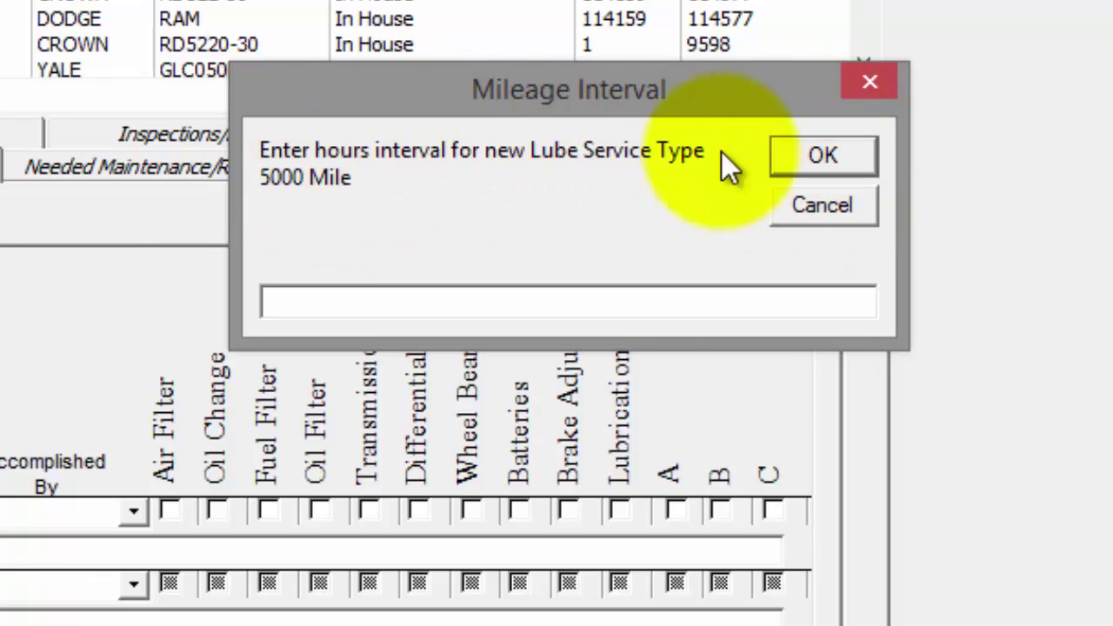
pyautogui.click(827, 151)
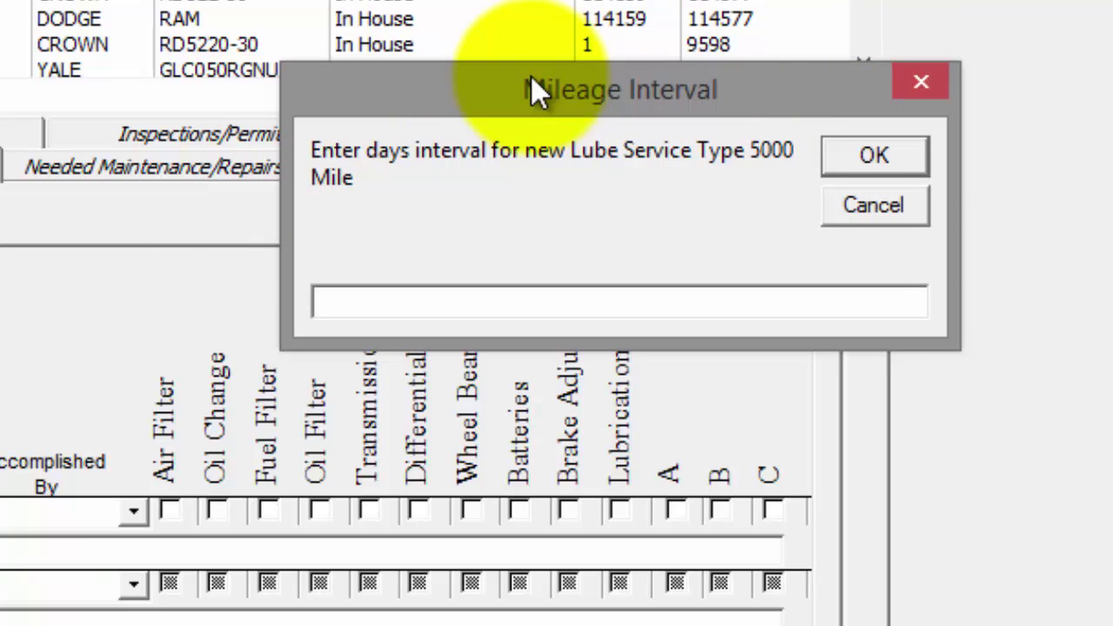
pyautogui.moveTo(531, 90); pyautogui.dragTo(507, 86)
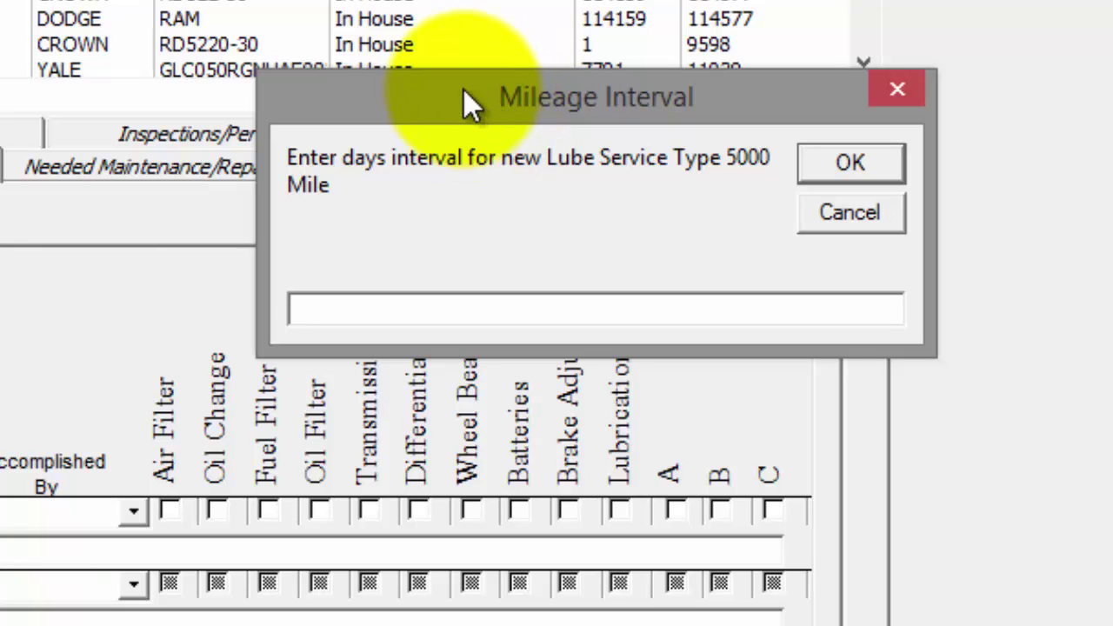
pyautogui.click(868, 155)
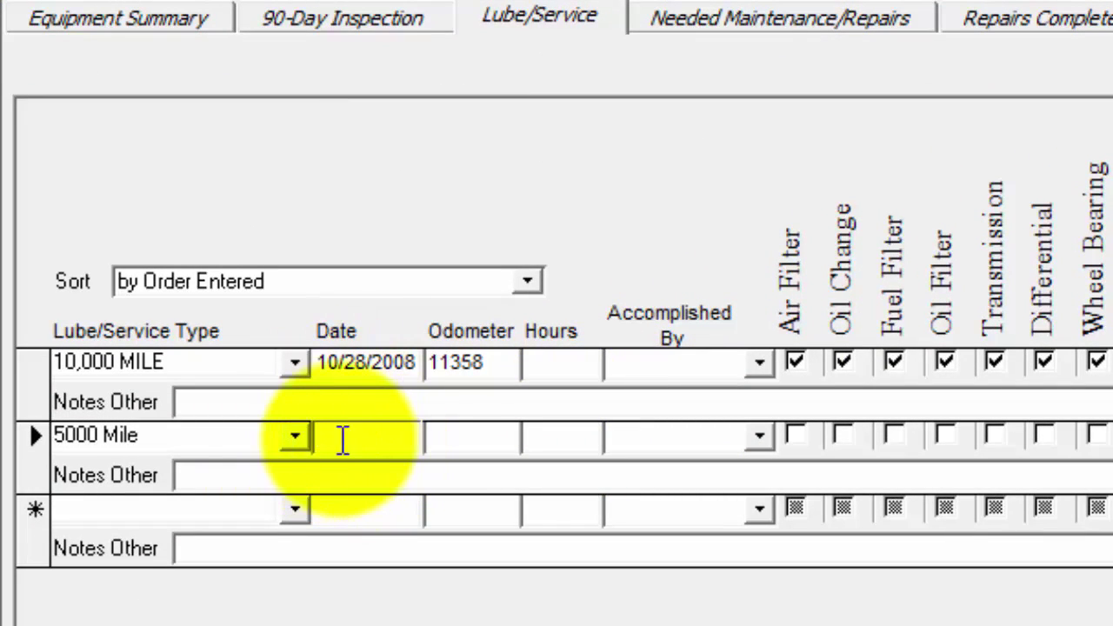
pyautogui.moveTo(367, 439)
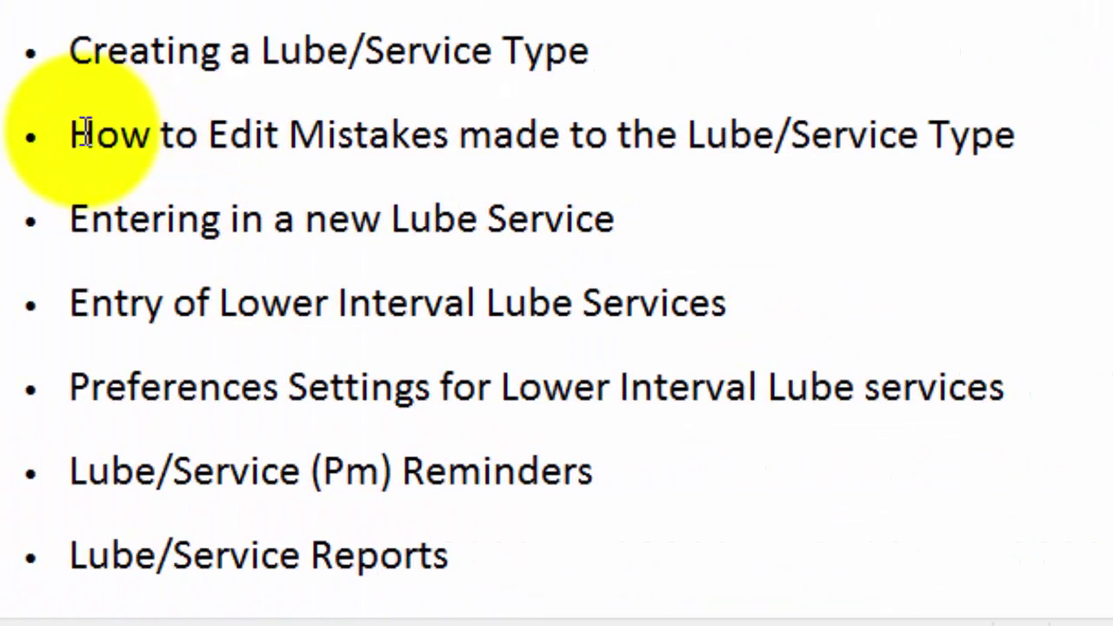
pyautogui.moveTo(85, 135); pyautogui.dragTo(968, 150)
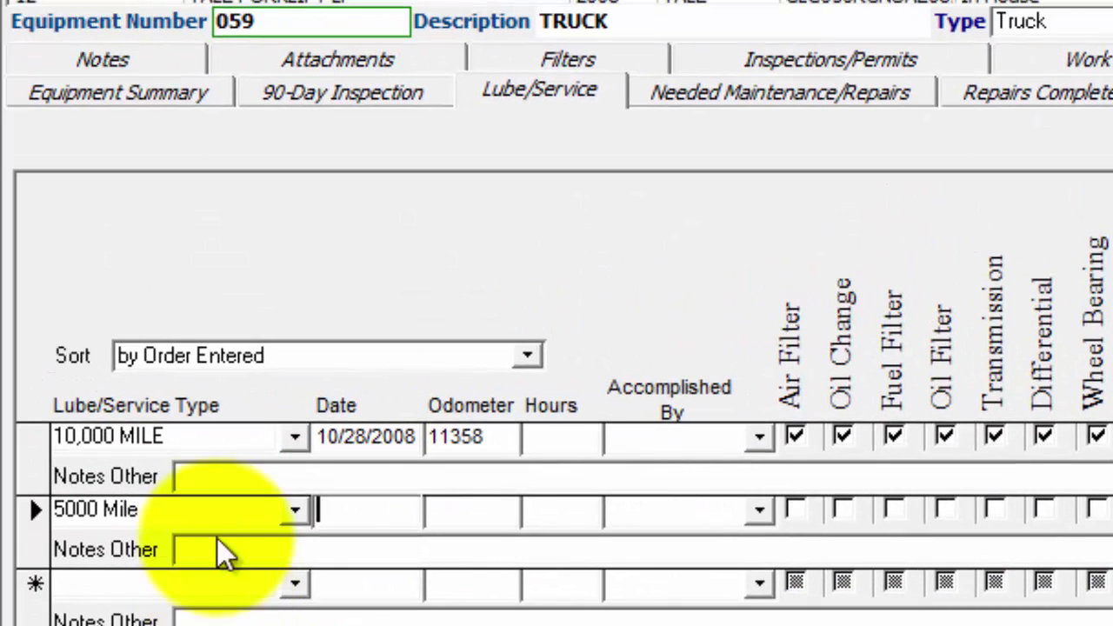
pyautogui.click(203, 513)
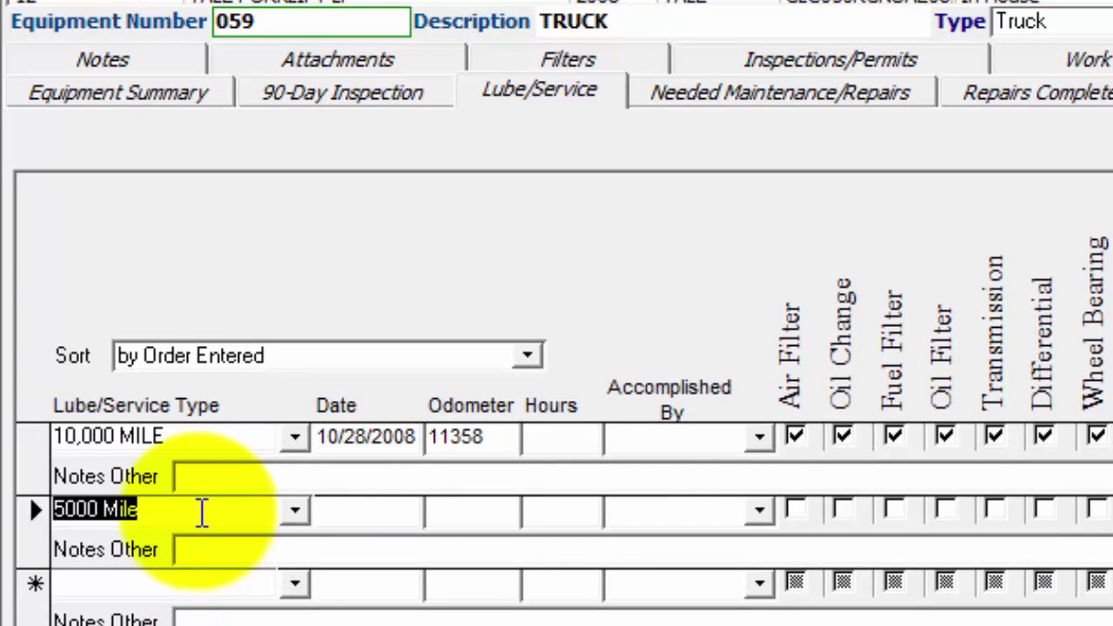
pyautogui.click(176, 511)
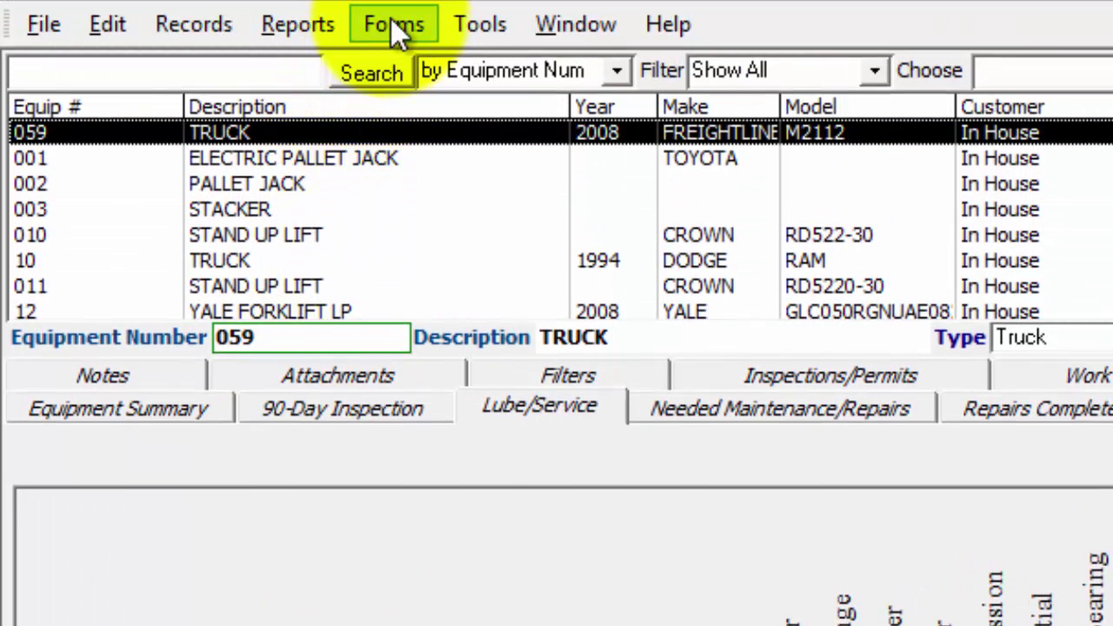
# Step: Open the maintenance form for the Lube/Service Types dropdown list
pyautogui.click(393, 25)
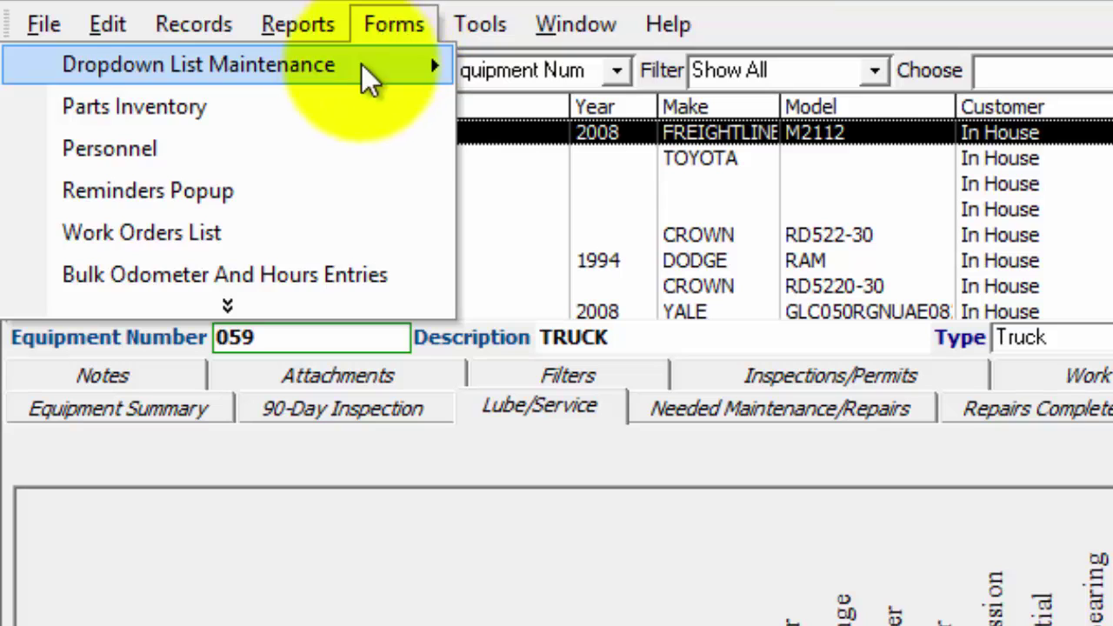
pyautogui.moveTo(358, 72)
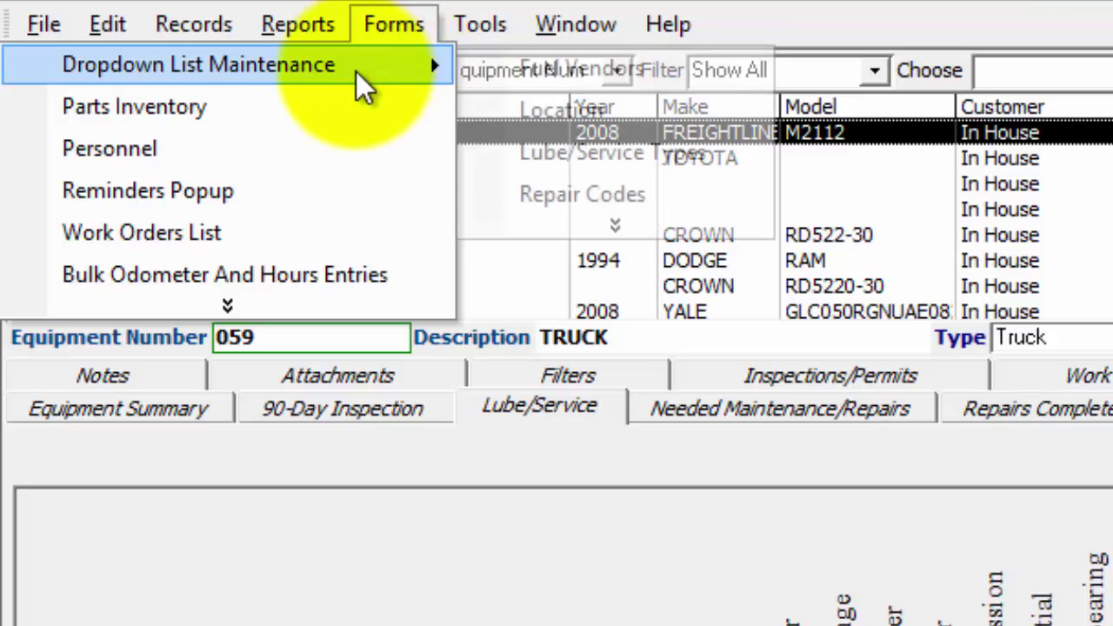
pyautogui.click(569, 232)
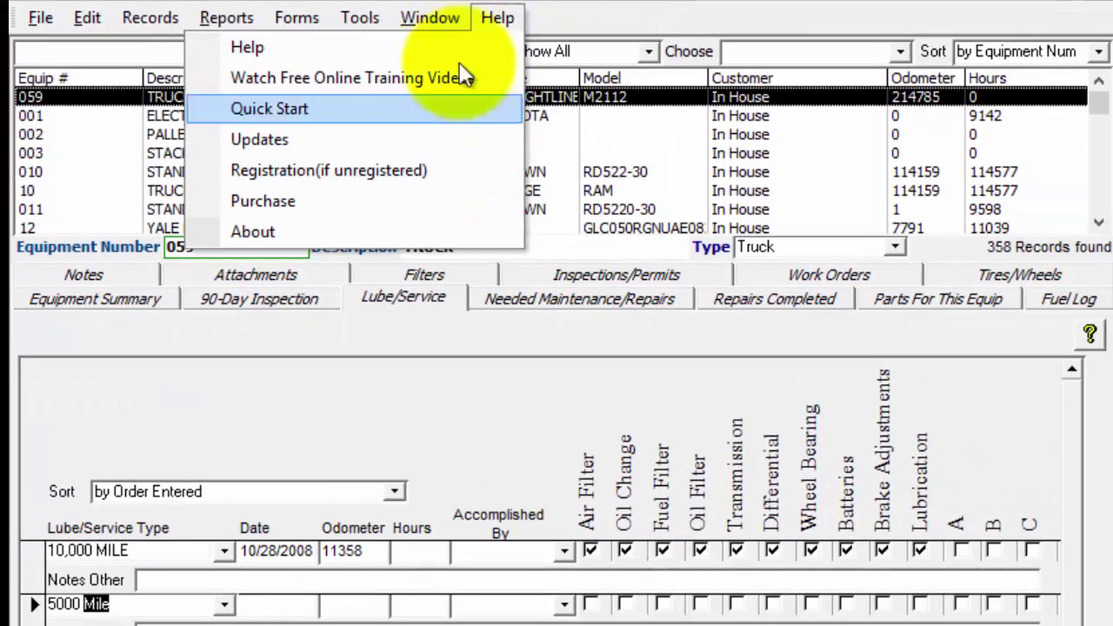
pyautogui.moveTo(465, 25)
pyautogui.moveTo(305, 21)
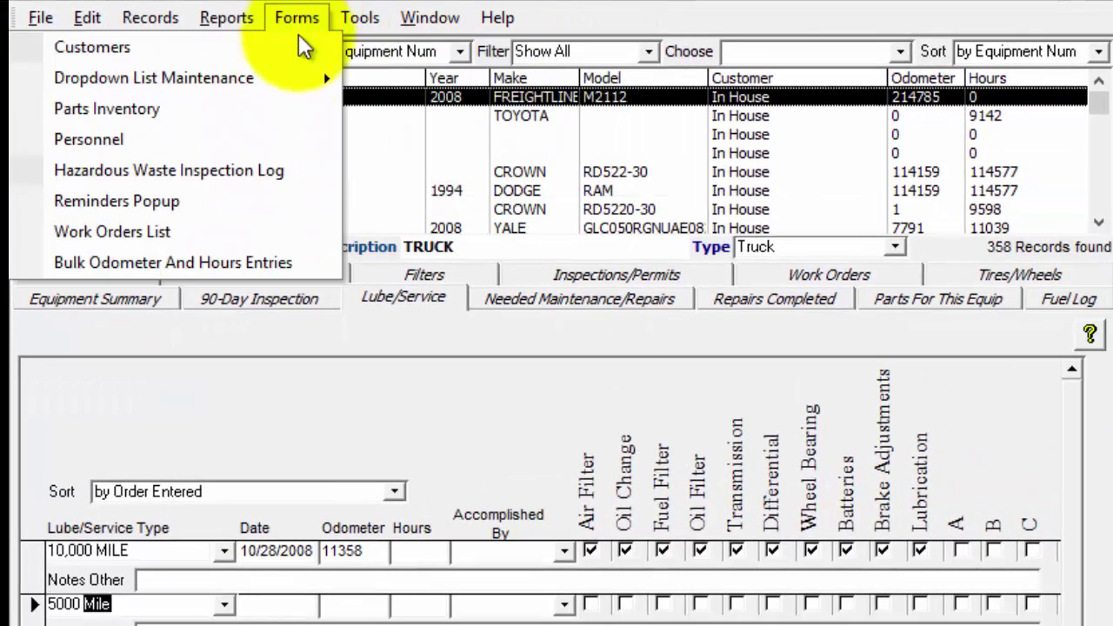
pyautogui.moveTo(291, 77)
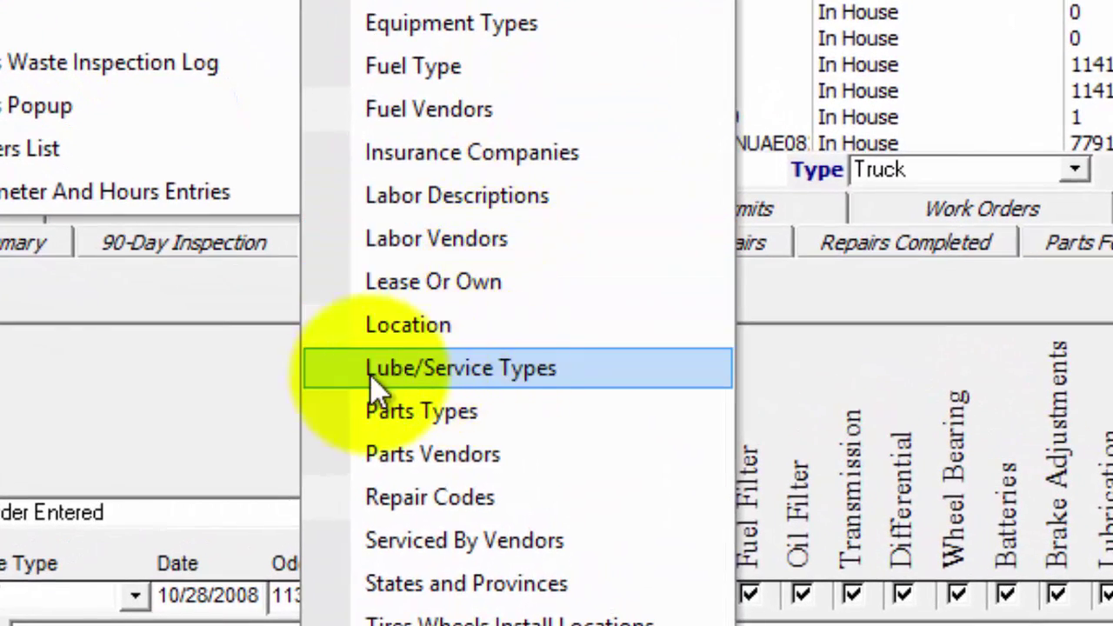
pyautogui.click(526, 376)
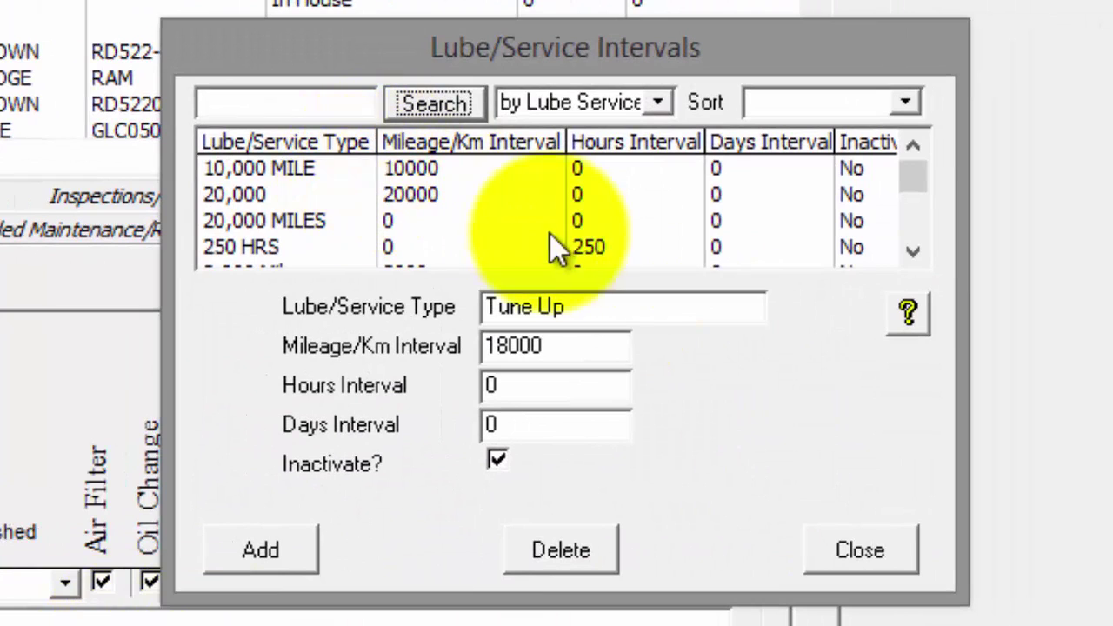
# Step: Find the 5000 Mile record in the intervals list and rename its lube/service type to "5000 Mile PM"
pyautogui.moveTo(923, 184); pyautogui.dragTo(927, 253)
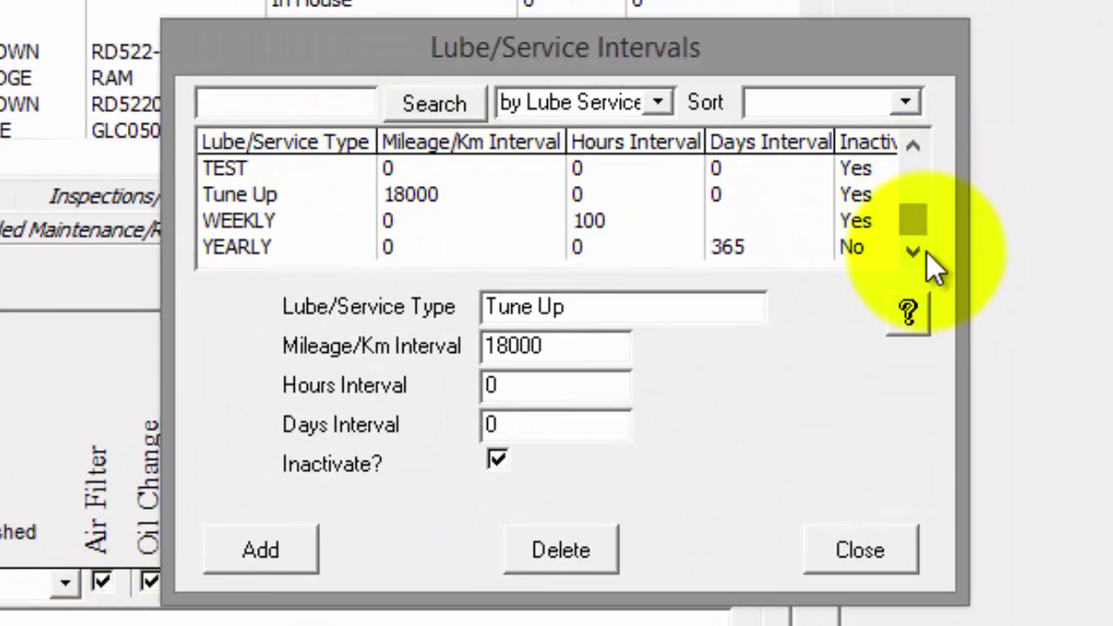
pyautogui.moveTo(919, 151); pyautogui.dragTo(919, 151)
pyautogui.click(334, 198)
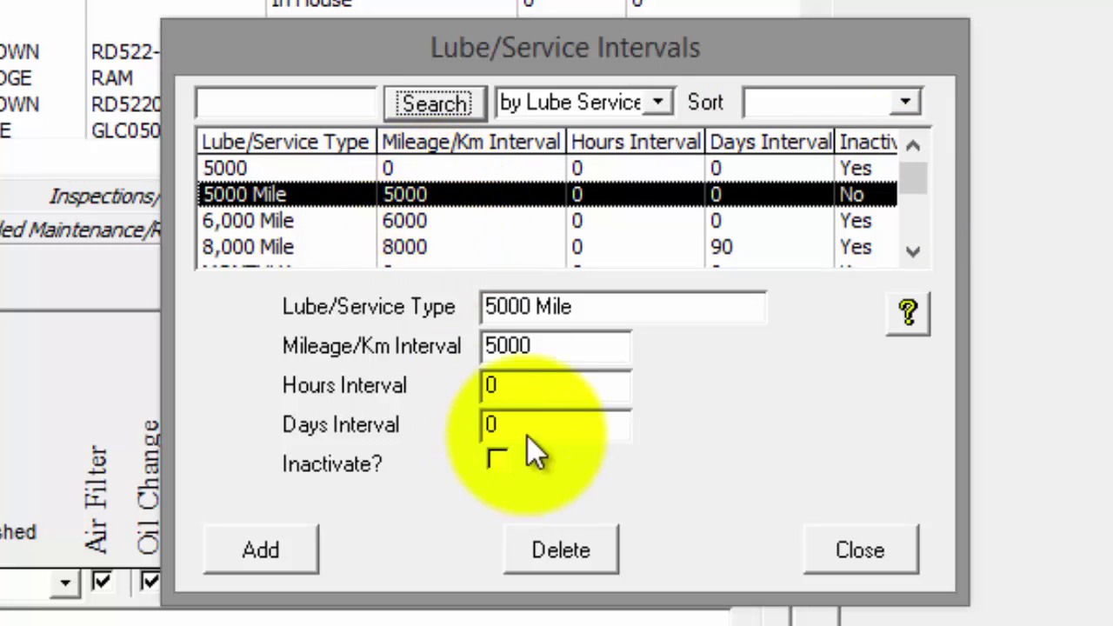
pyautogui.click(613, 308)
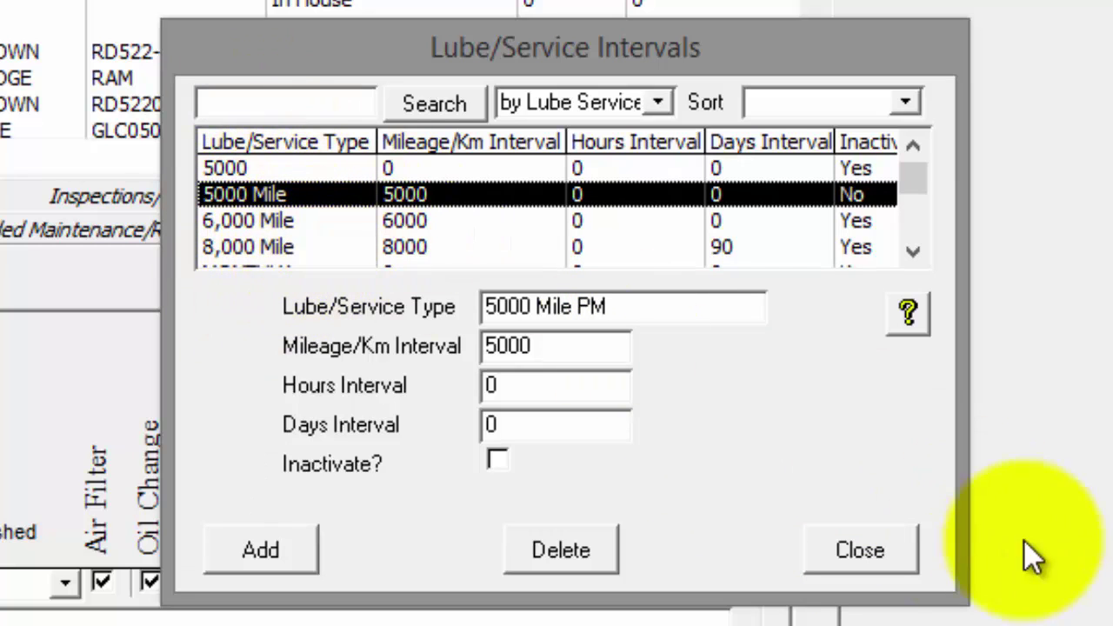
pyautogui.moveTo(677, 49); pyautogui.dragTo(639, 44)
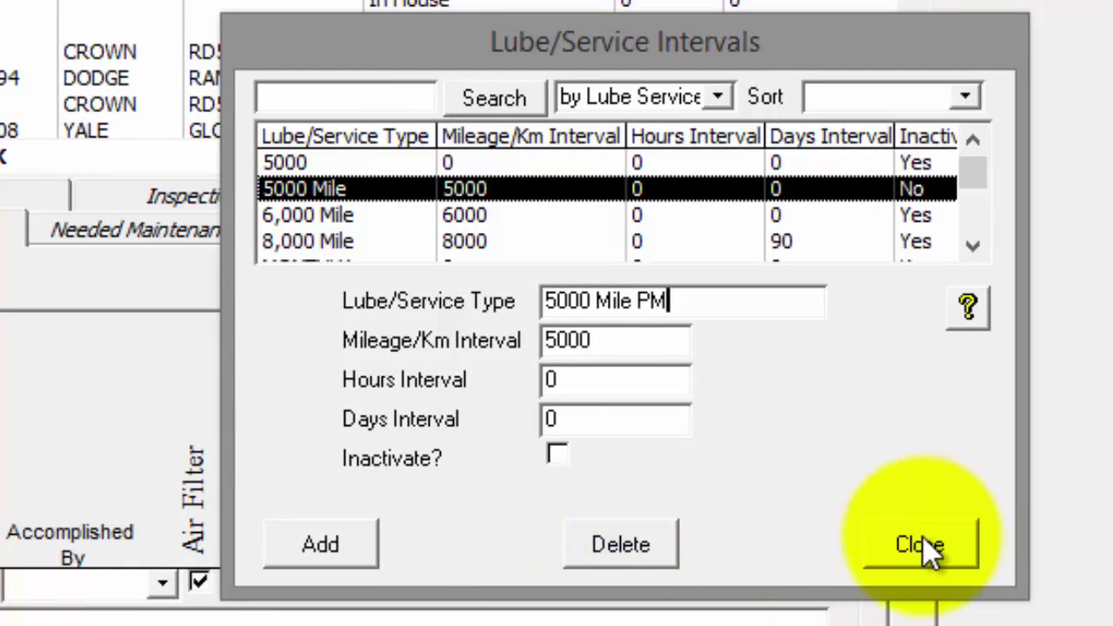
pyautogui.moveTo(673, 301); pyautogui.dragTo(509, 296)
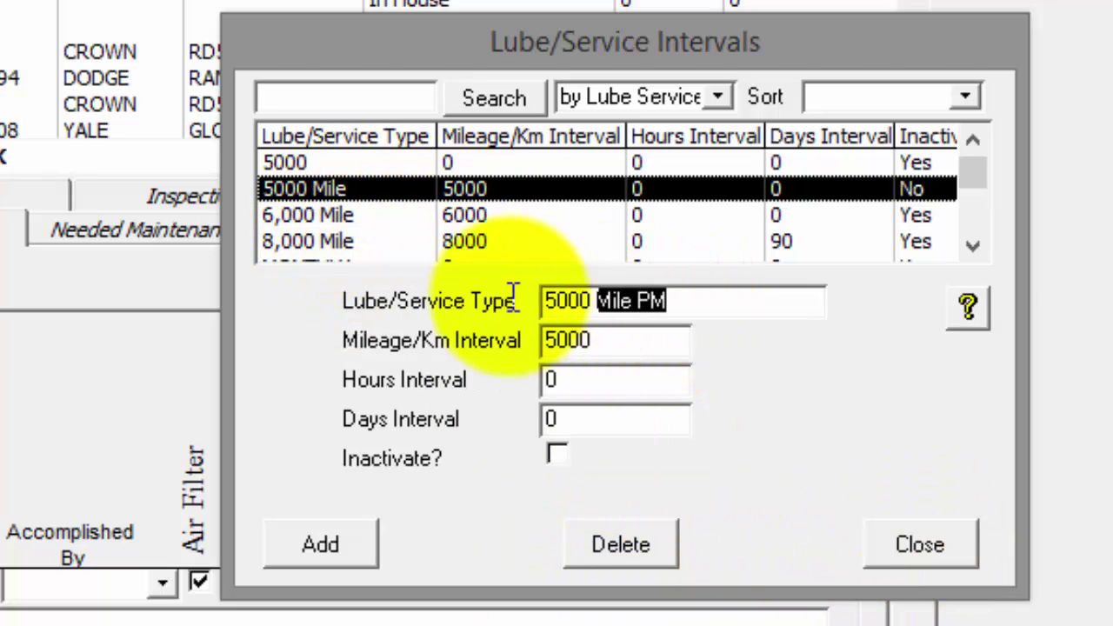
# Step: Finish the lube/service type rename, close the intervals form, and select 5000 Mile PM as the type of the truck's second entry
pyautogui.click(673, 301)
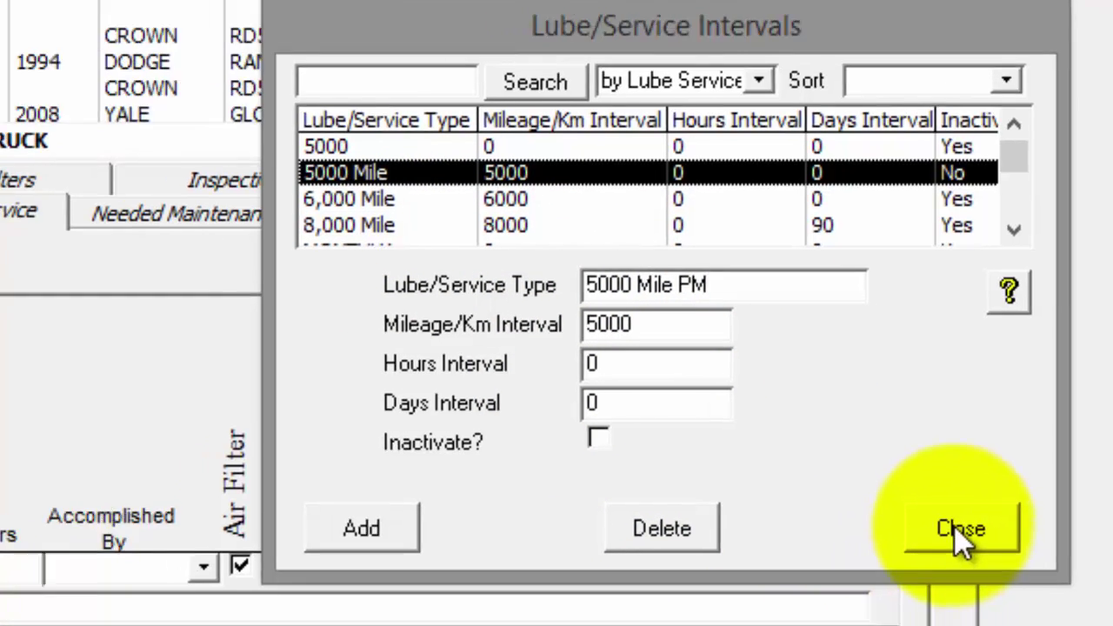
pyautogui.click(960, 529)
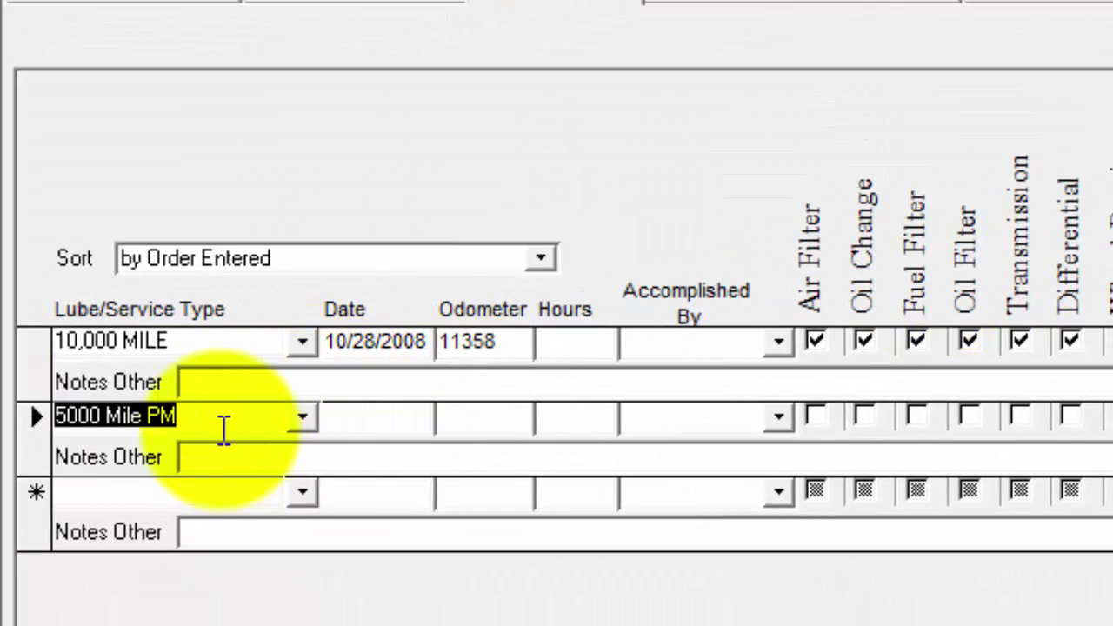
pyautogui.click(216, 422)
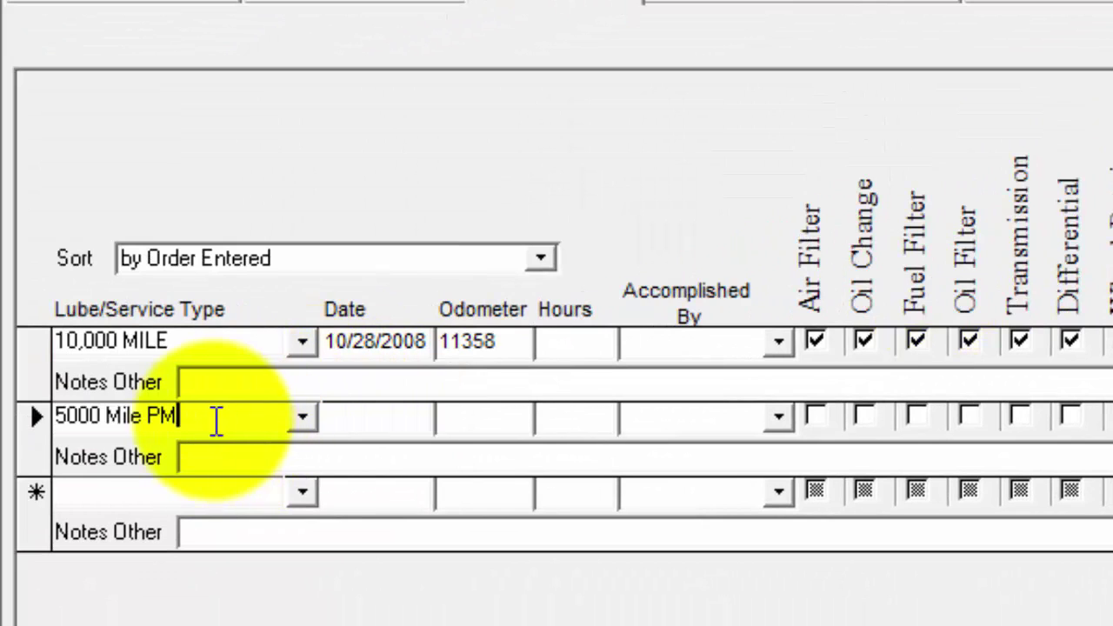
pyautogui.click(301, 417)
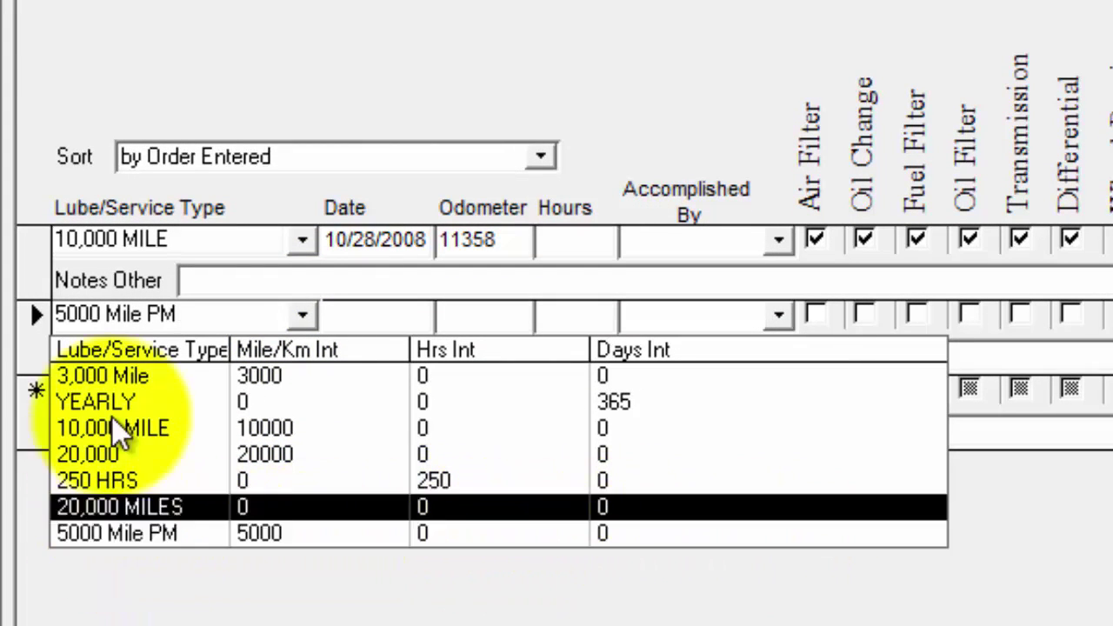
pyautogui.click(324, 533)
# Step: Date the 5000 Mile PM entry 2/21/2014, set its odometer to 215200, and carry that reading into the equipment's current odometer section
pyautogui.click(380, 313)
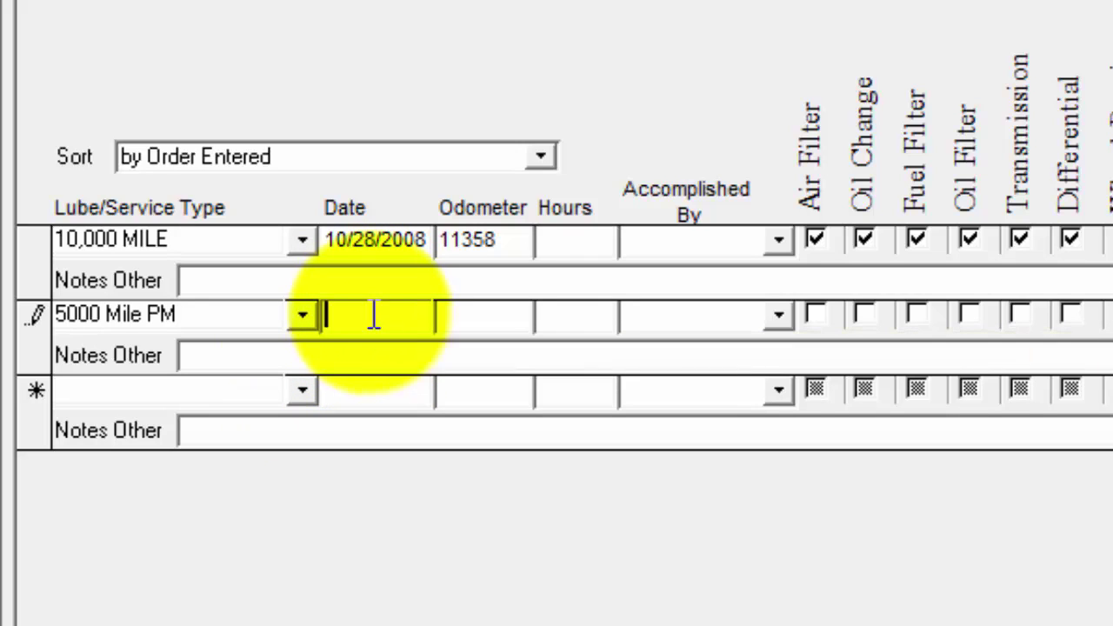
pyautogui.doubleClick(374, 315)
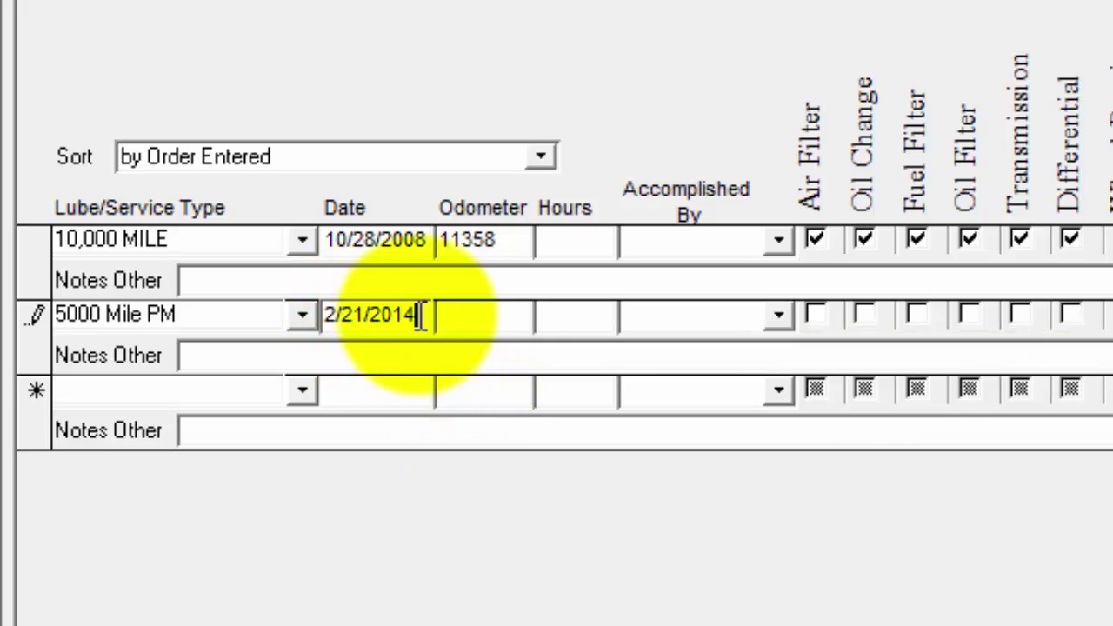
pyautogui.click(479, 318)
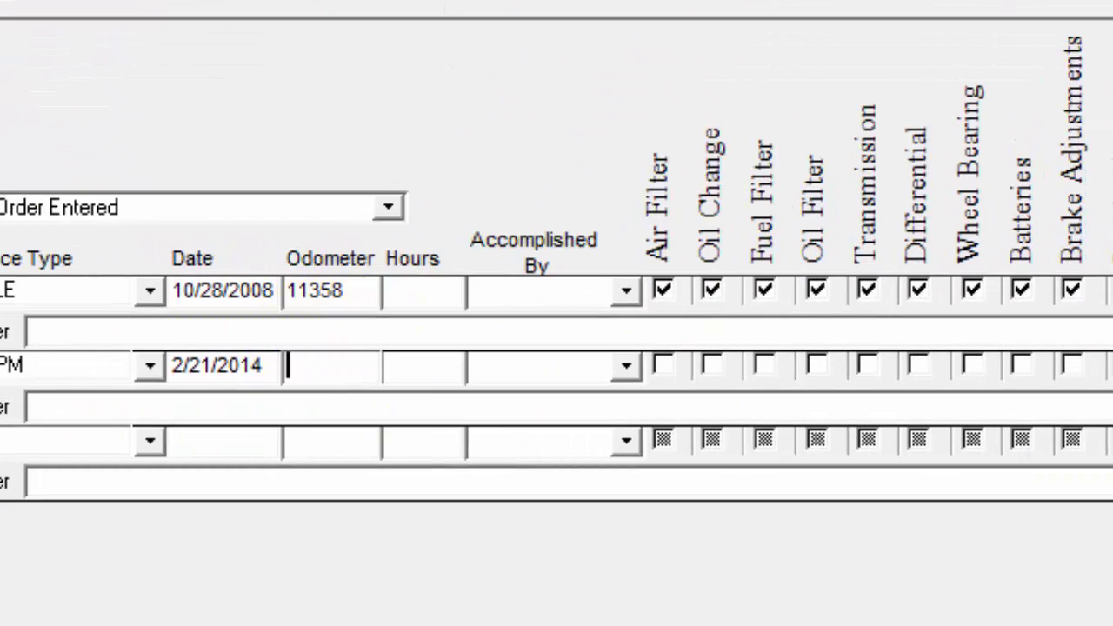
pyautogui.write('214')
pyautogui.write('5')
pyautogui.write('200')
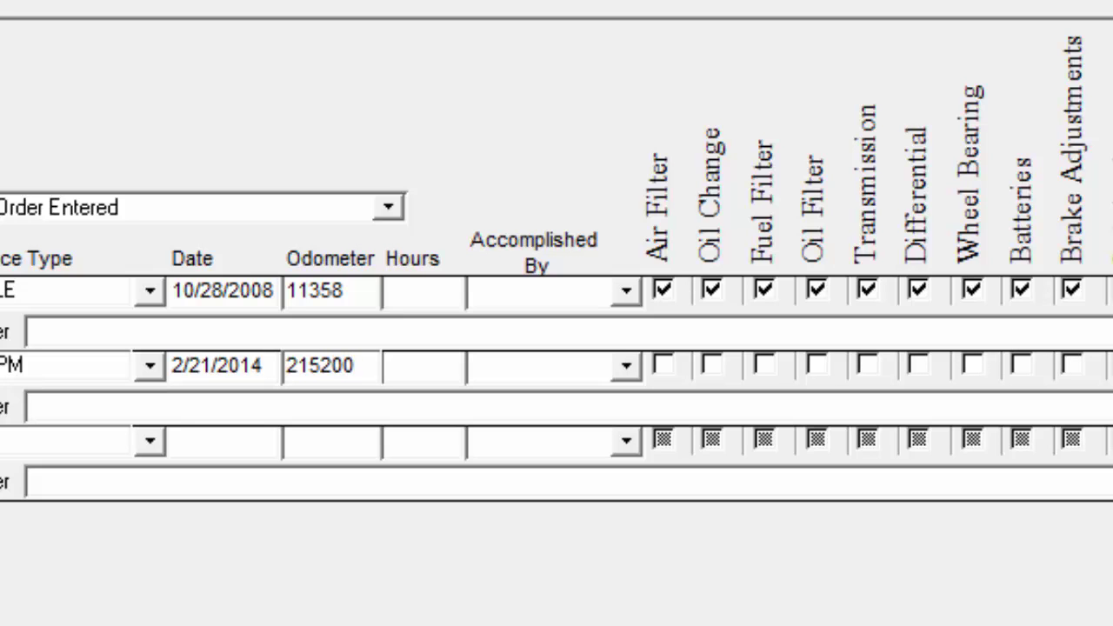
pyautogui.press('Tab')
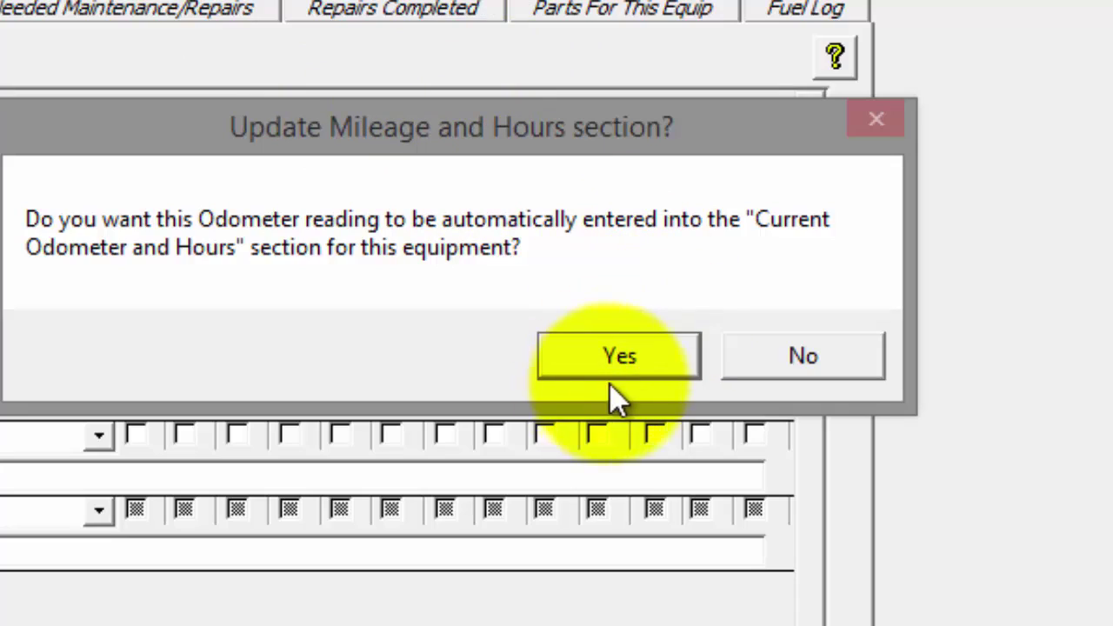
pyautogui.click(620, 361)
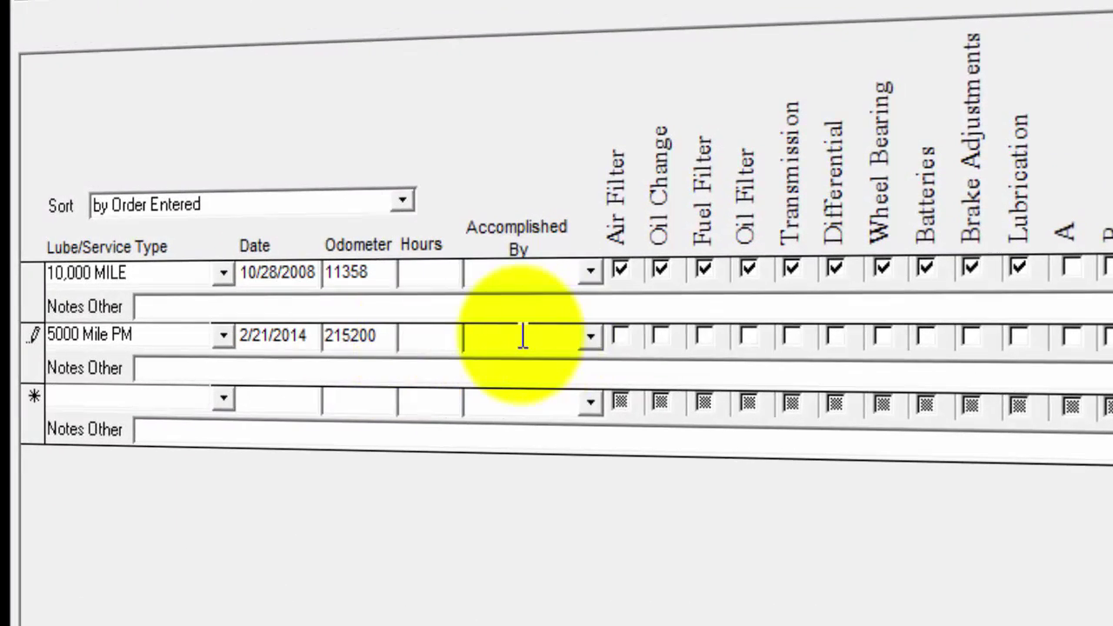
# Step: Check the technician choices for the 5000 Mile PM entry and record it as accomplished by "Diesel Repair"
pyautogui.click(588, 339)
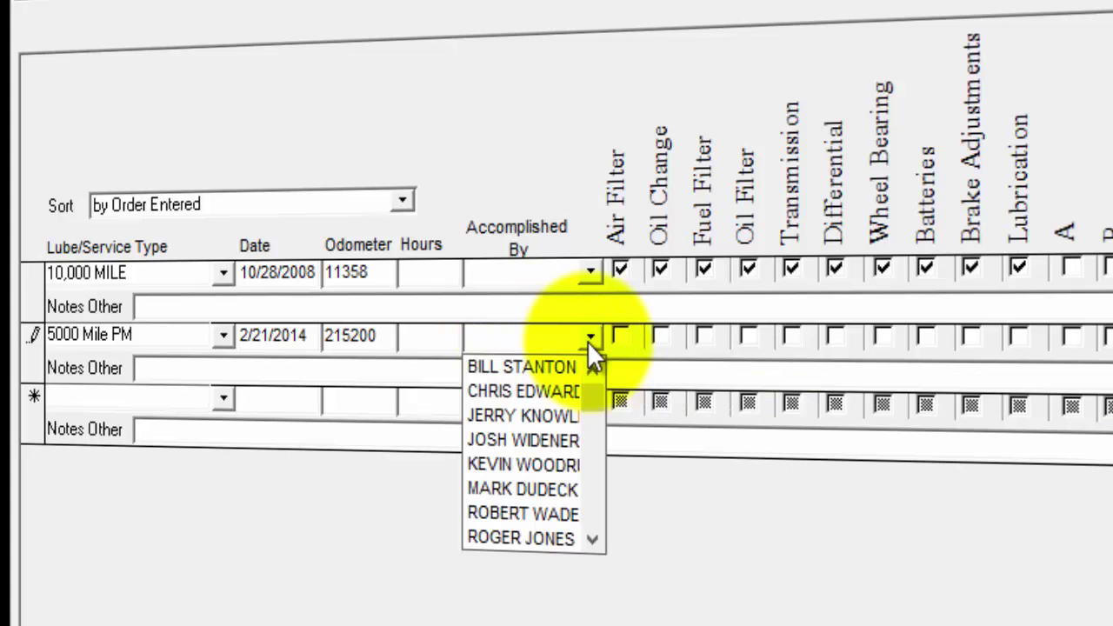
pyautogui.click(508, 334)
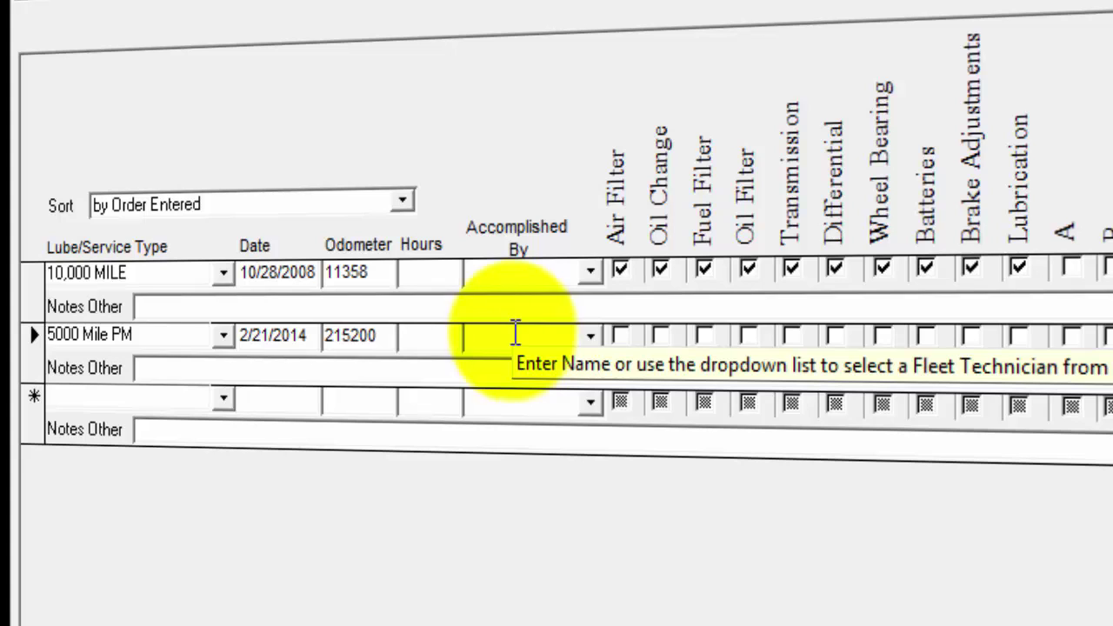
pyautogui.write('Diesel Repair')
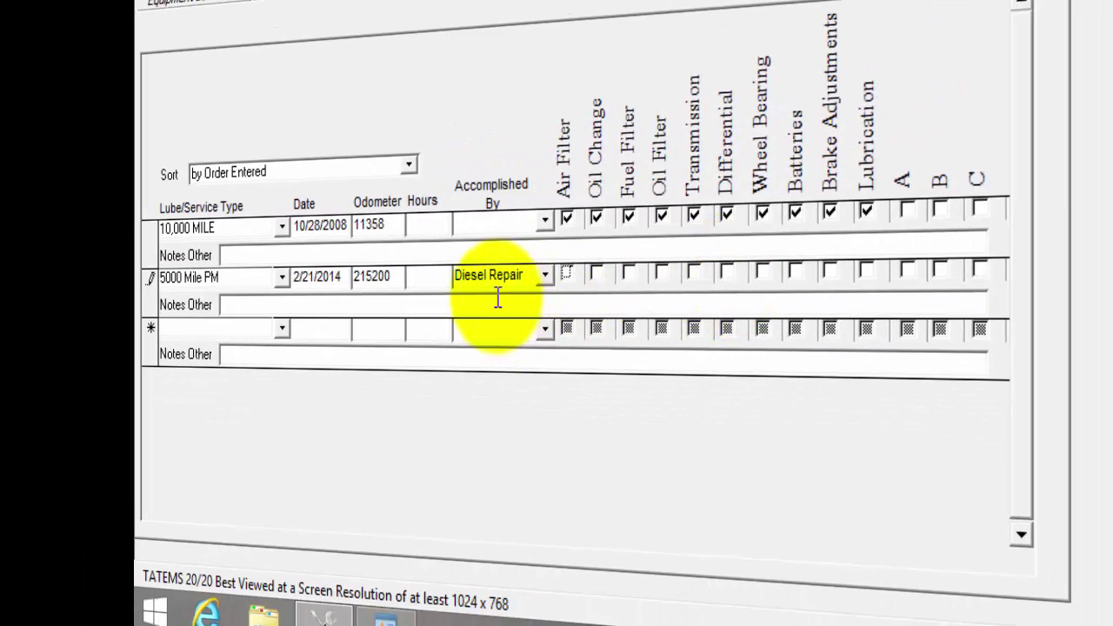
pyautogui.click(538, 284)
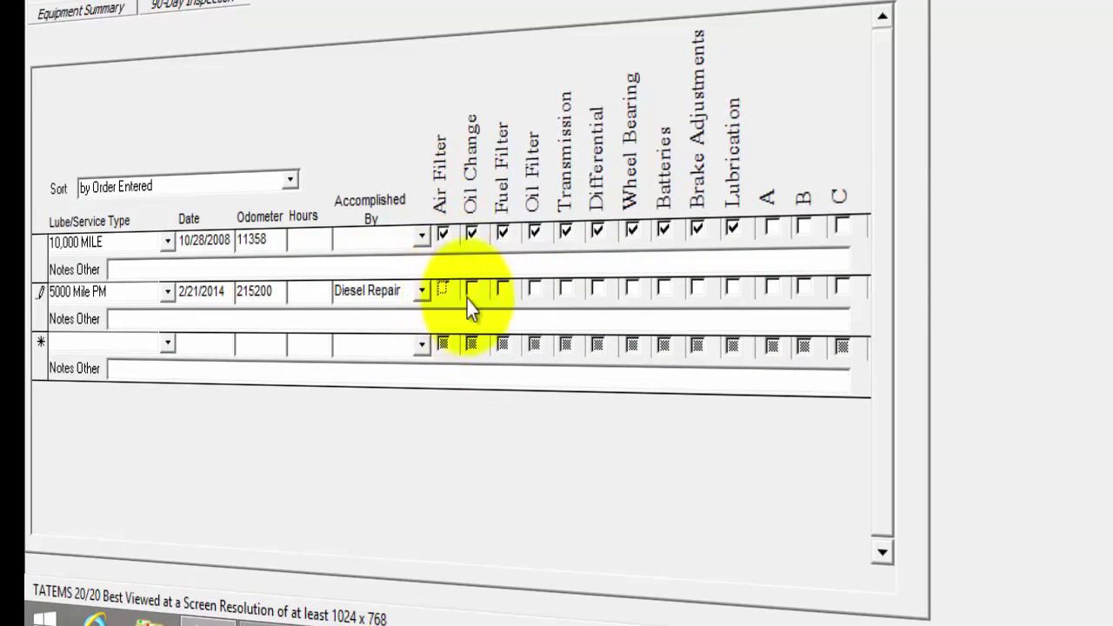
# Step: Mark Air Filter, Oil Change and Oil Filter on the 5000 Mile PM entry, and item A on the 10,000 MILE entry
pyautogui.click(441, 289)
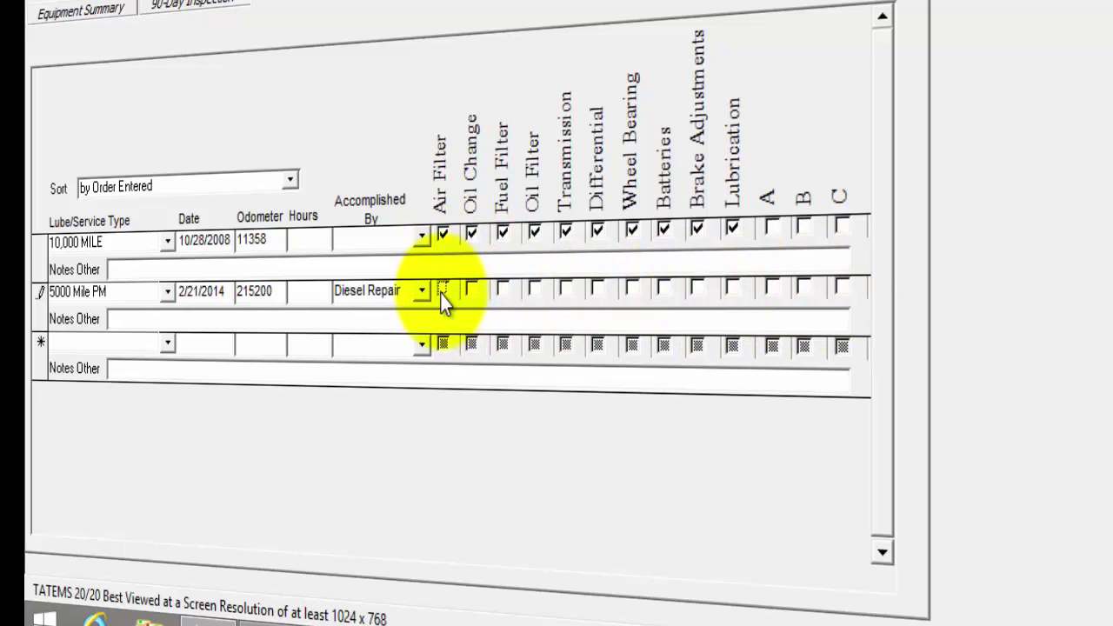
pyautogui.click(471, 289)
pyautogui.click(540, 290)
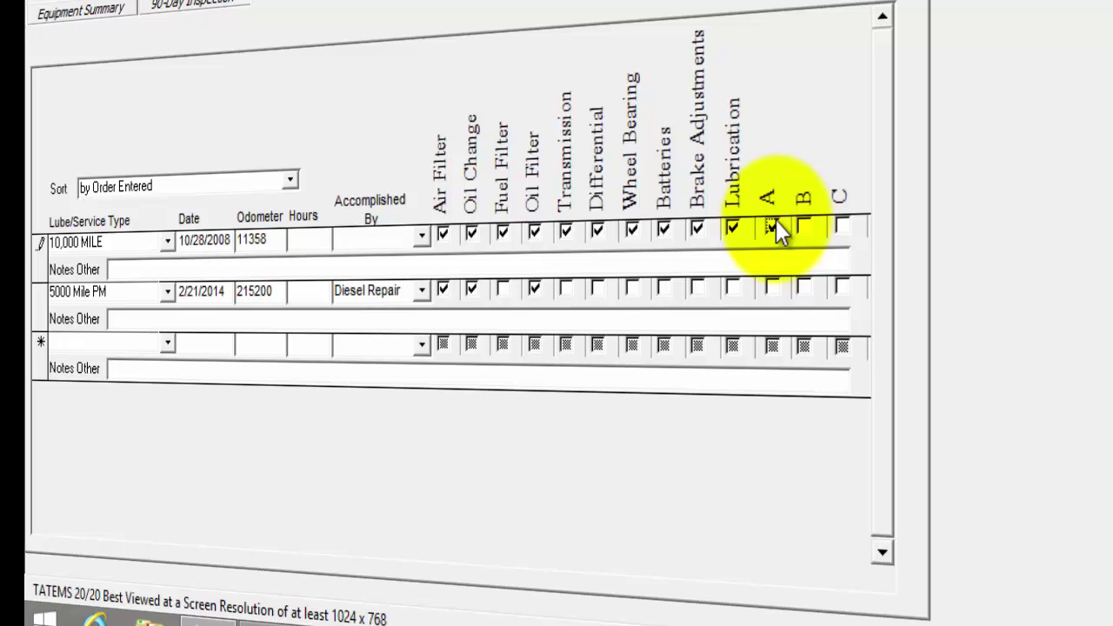
# Step: Enter "notes" as the other notes of both the 10,000 MILE and 5000 Mile PM entries
pyautogui.click(241, 265)
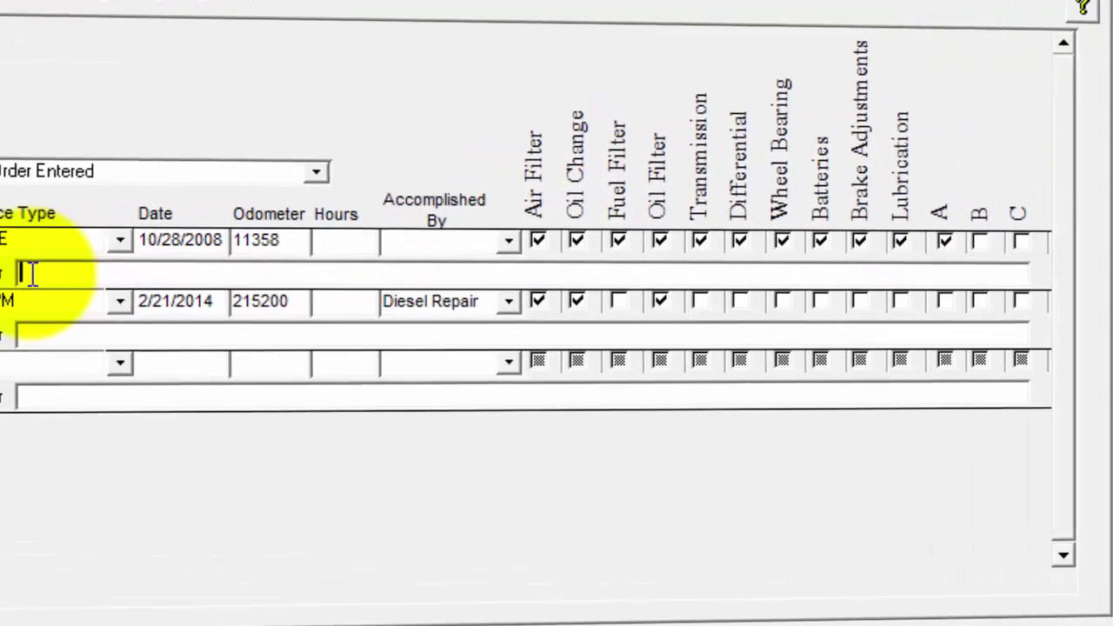
pyautogui.write('notes')
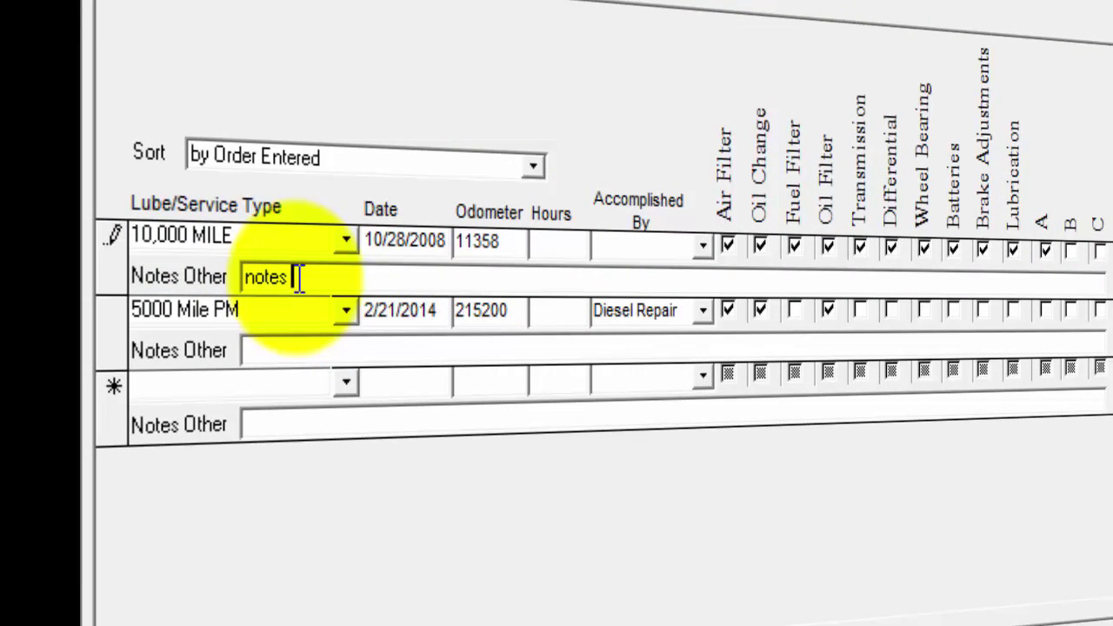
pyautogui.click(389, 348)
pyautogui.write('notes')
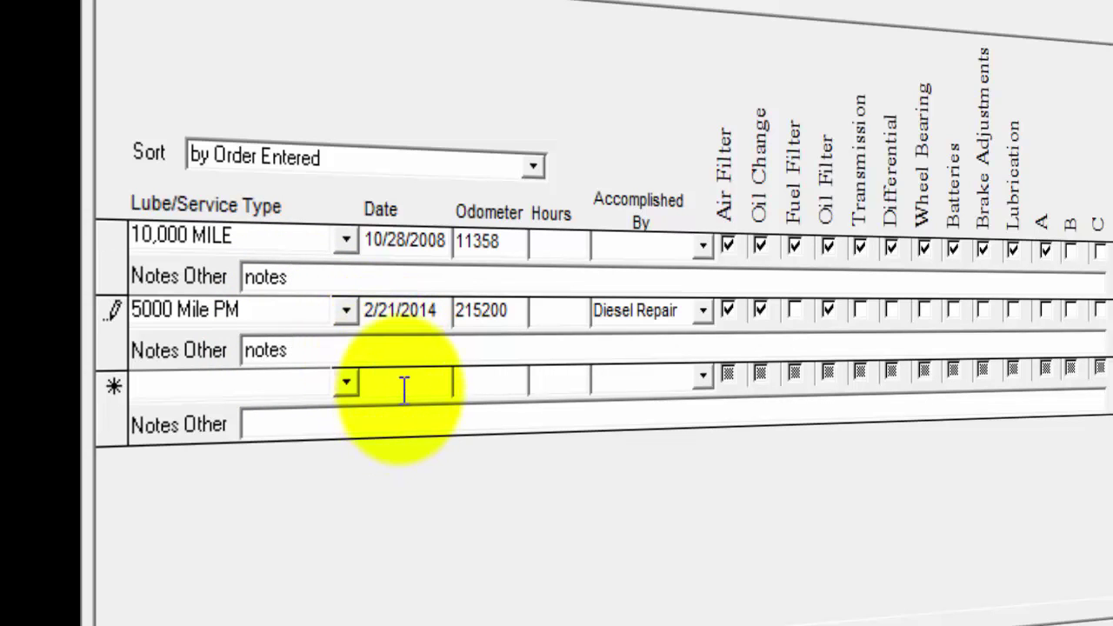
pyautogui.press('Tab')
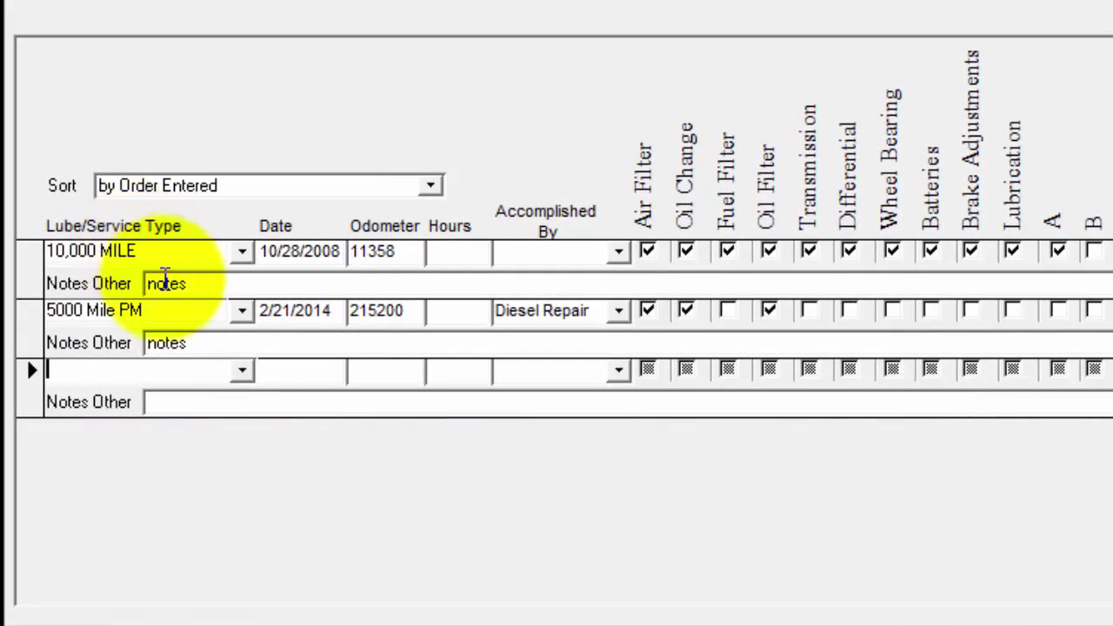
# Step: Add a new lube/service entry of type 20,000 to the truck and fill in 2/21/2014 as its date
pyautogui.click(242, 372)
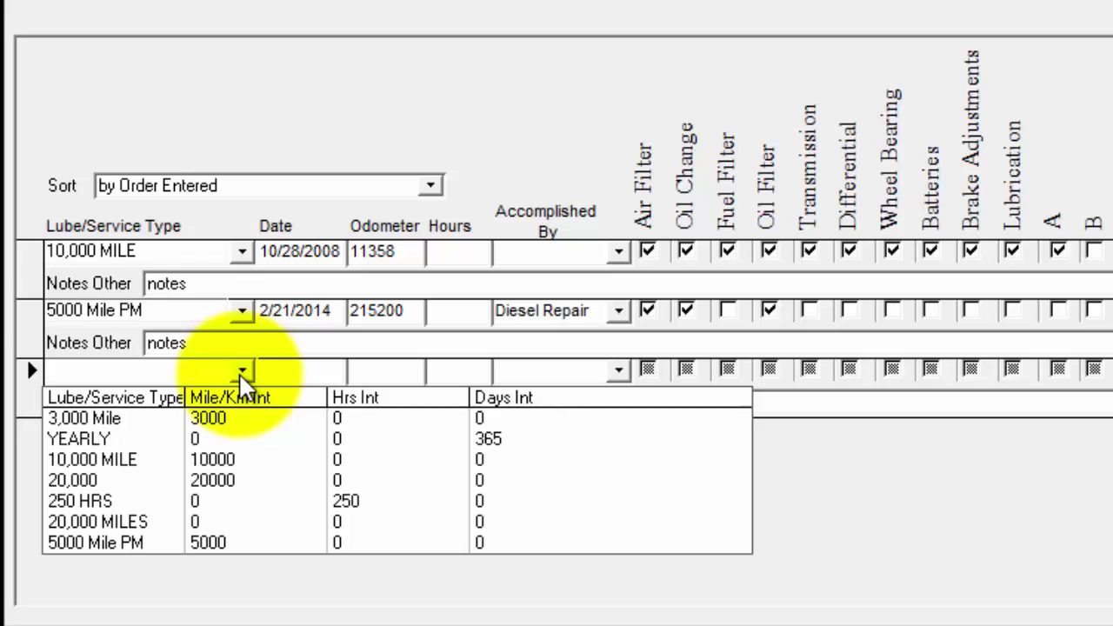
pyautogui.click(263, 493)
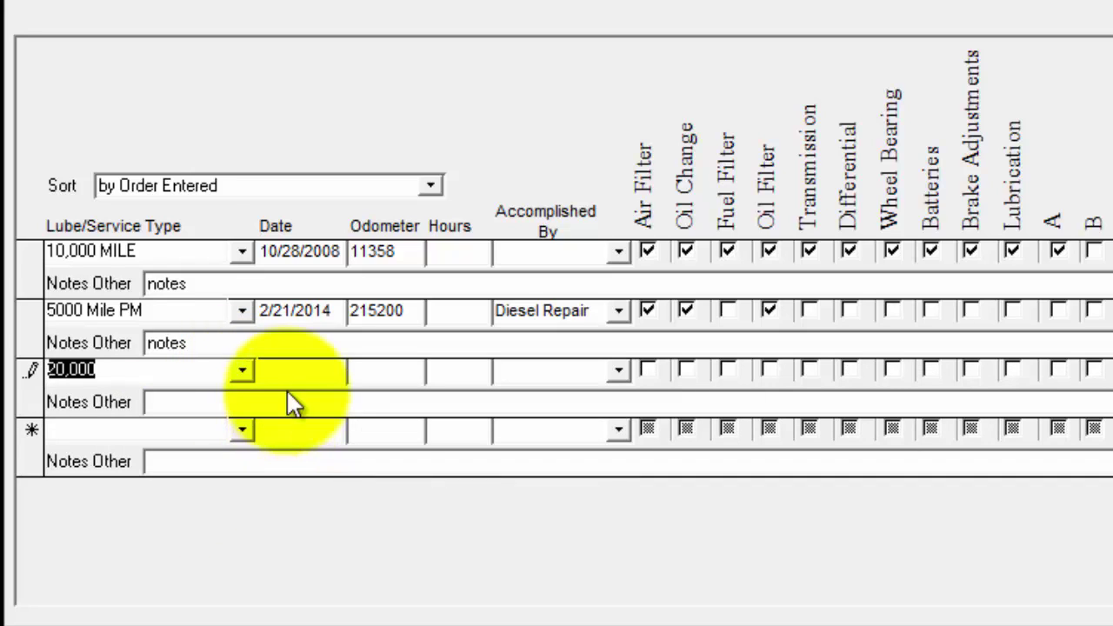
pyautogui.moveTo(298, 376); pyautogui.dragTo(400, 376)
pyautogui.click(400, 375)
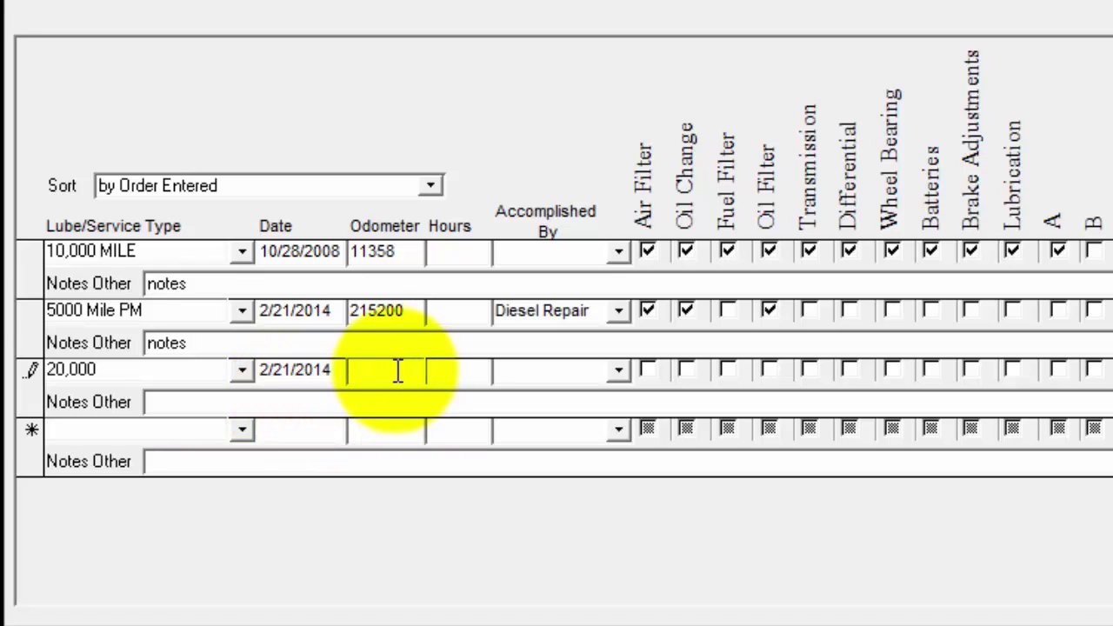
# Step: Change the date of the 20,000 lube/service entry to 3/15/2014
pyautogui.hotkey('shift', 'Tab')
pyautogui.click(283, 369)
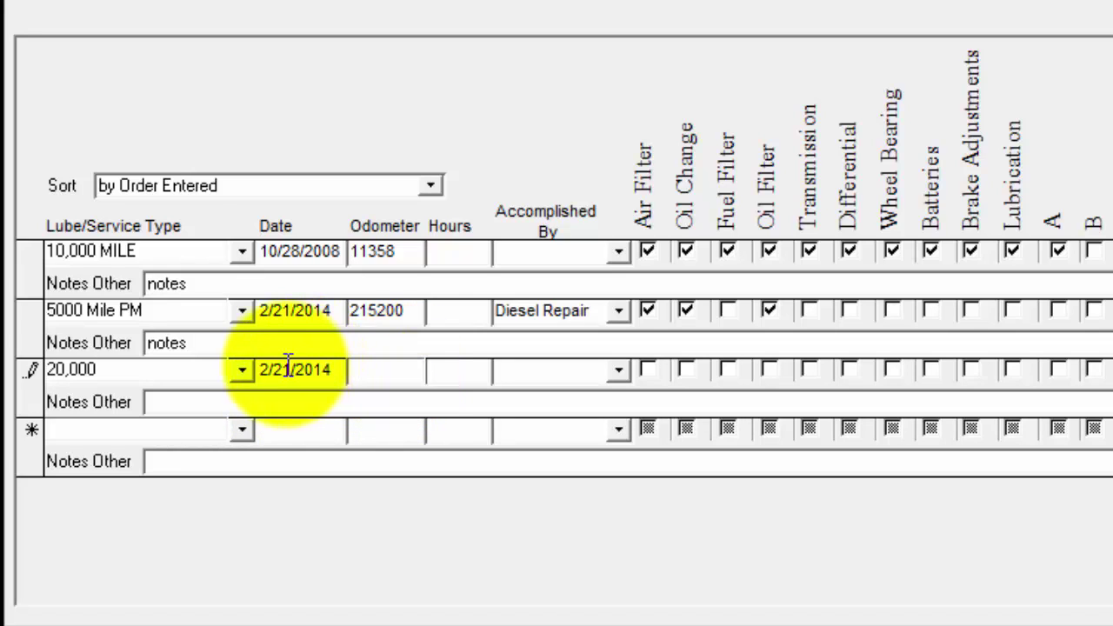
pyautogui.press('Delete')
pyautogui.press('BackSpace')
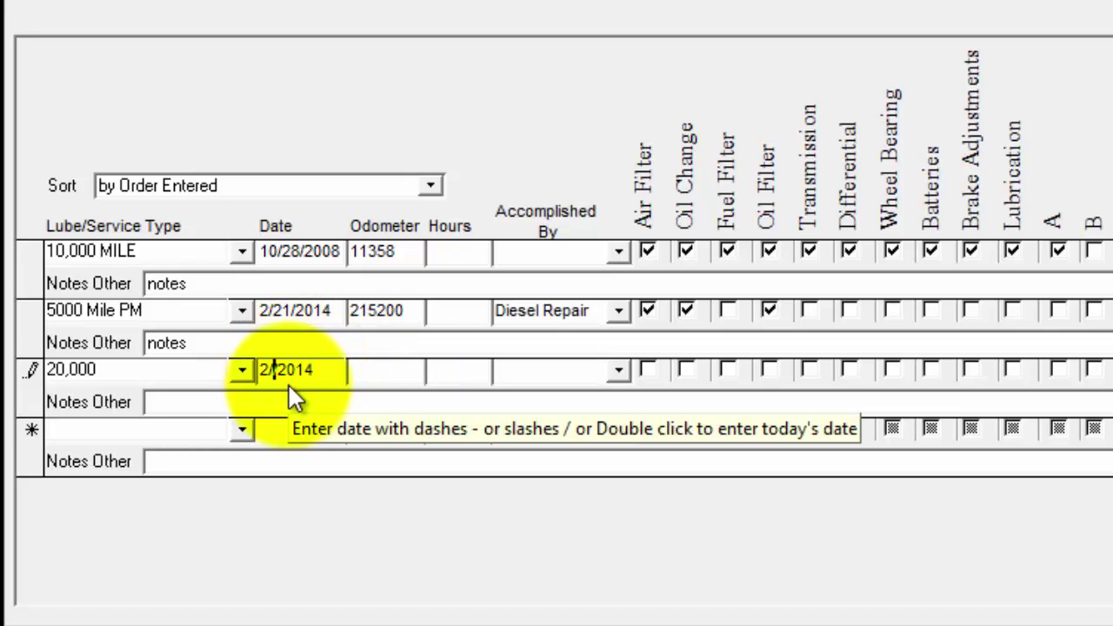
pyautogui.press('BackSpace')
pyautogui.press('BackSpace')
pyautogui.write('03/15')
# Step: Set the 20,000 entry's odometer to 216800 and carry that reading into the equipment's current odometer section
pyautogui.click(401, 376)
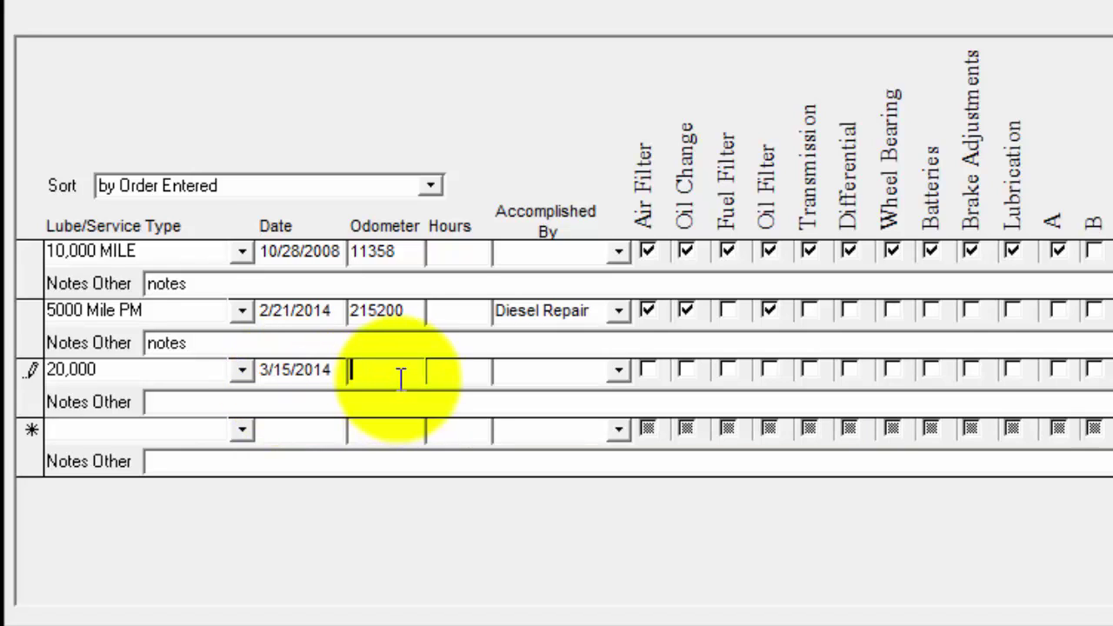
pyautogui.write('21')
pyautogui.write('6800')
pyautogui.press('Tab')
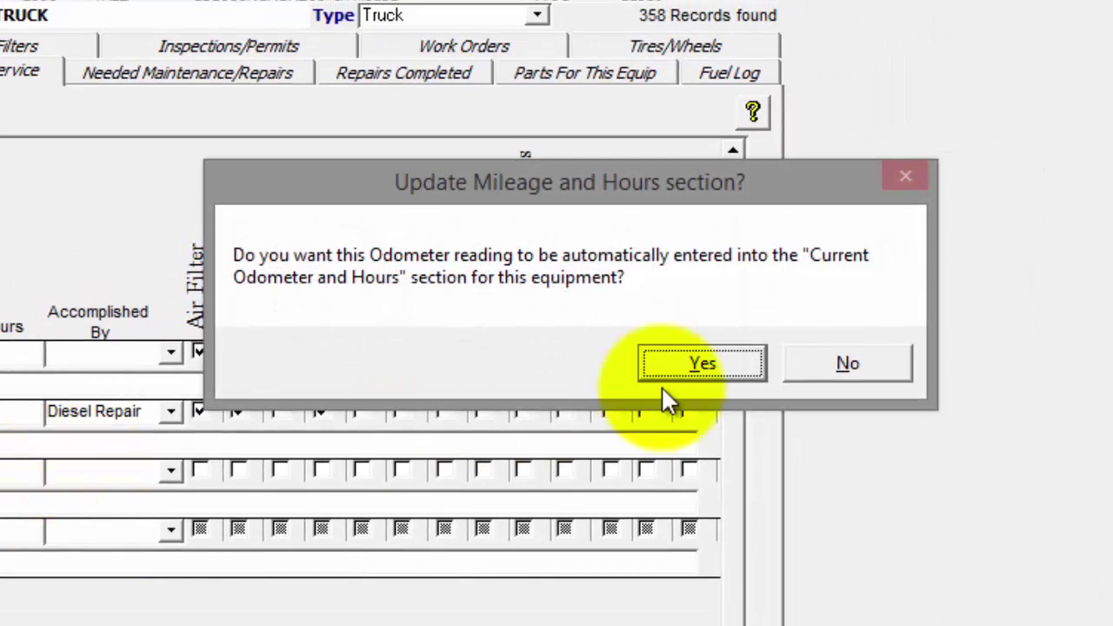
pyautogui.click(704, 364)
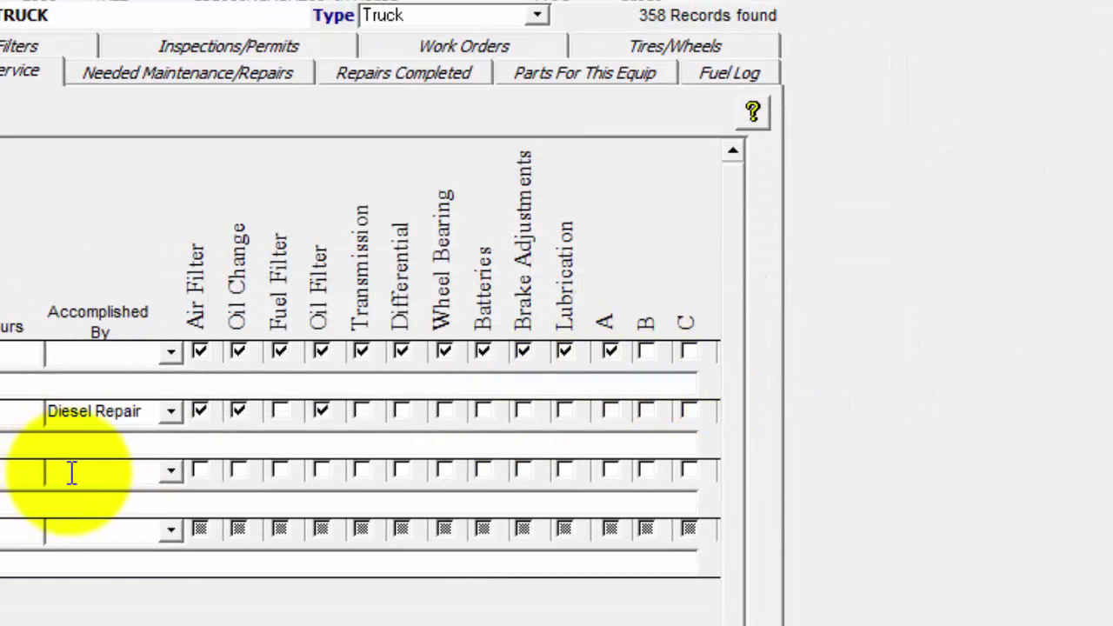
# Step: Assign the first technician in the list as the one who accomplished the 20,000 entry
pyautogui.click(116, 471)
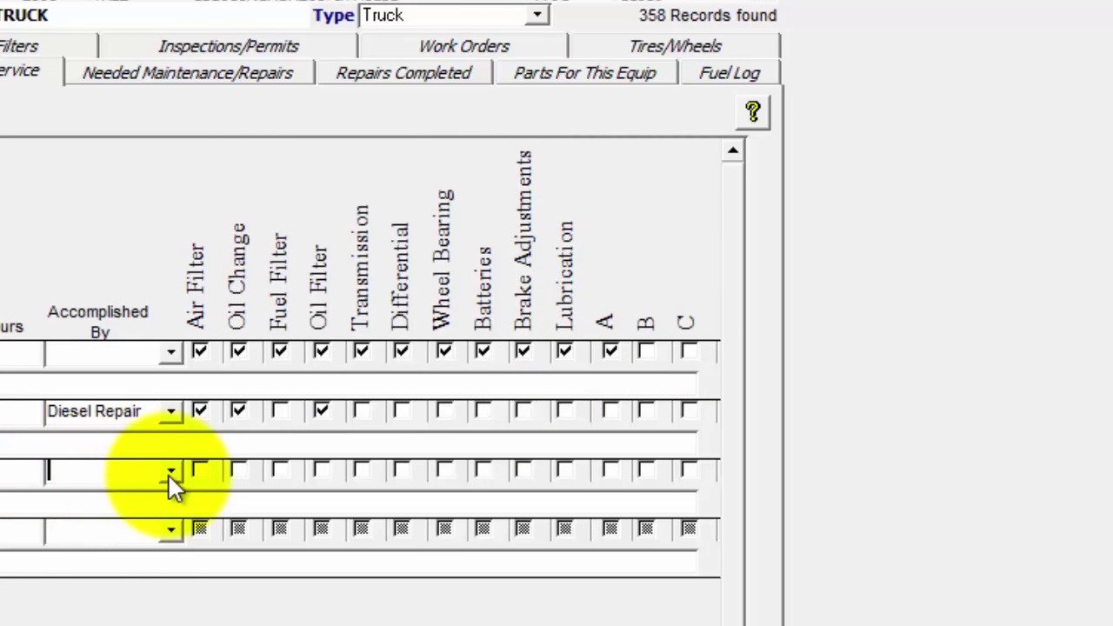
pyautogui.click(170, 472)
pyautogui.click(135, 497)
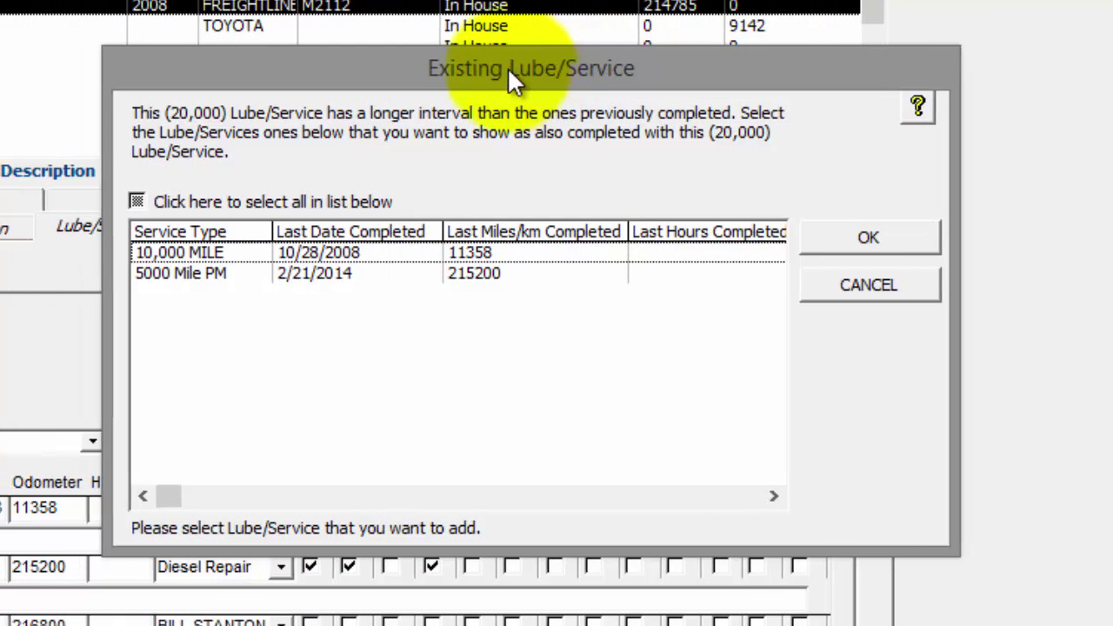
# Step: Record the existing 10,000 MILE and 5000 Mile PM services as also completed with the 20,000 service, and view the added entries
pyautogui.moveTo(519, 80); pyautogui.dragTo(519, 82)
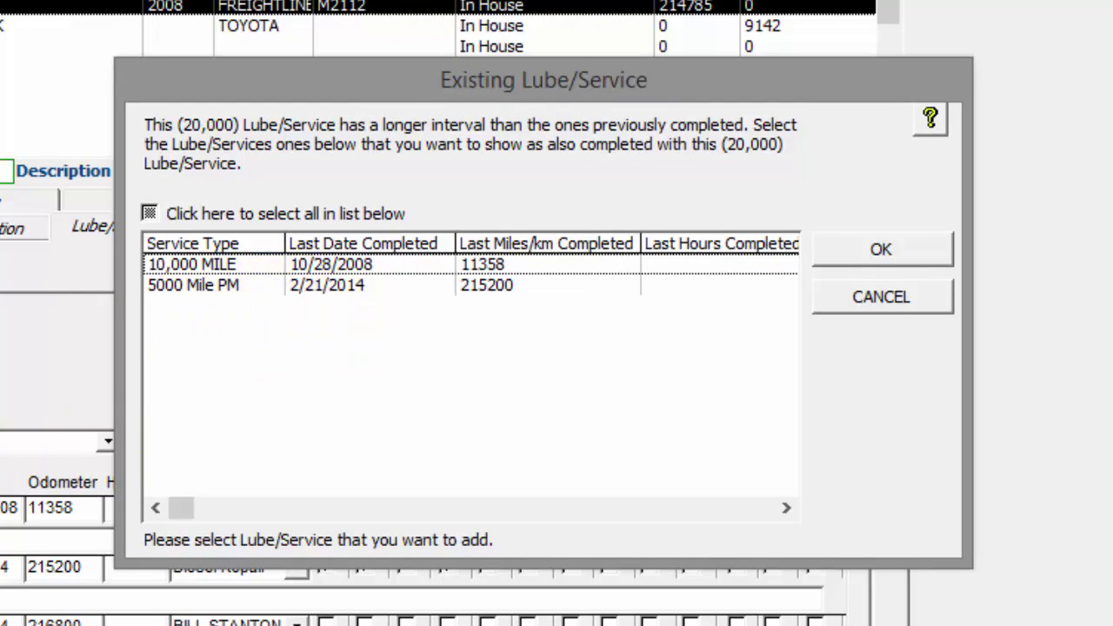
pyautogui.click(231, 294)
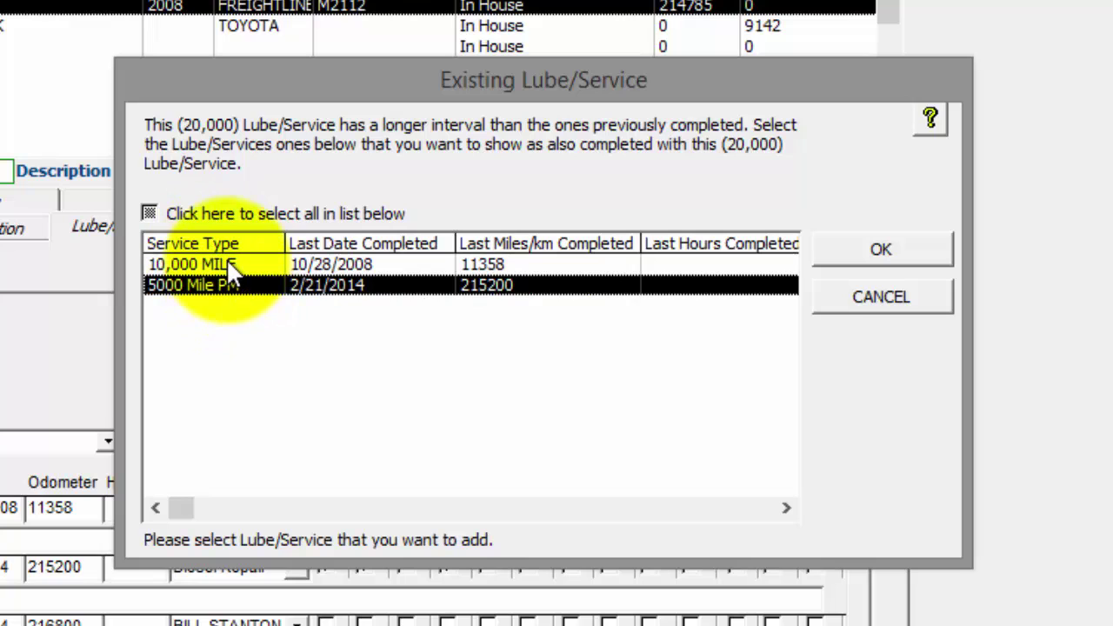
pyautogui.click(228, 270)
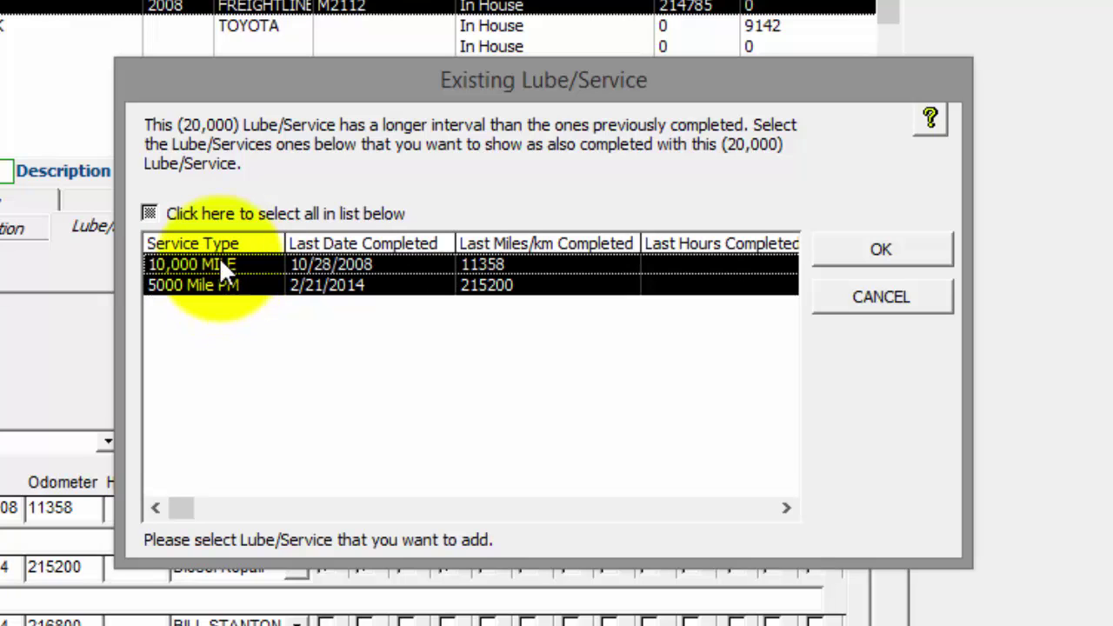
pyautogui.click(860, 256)
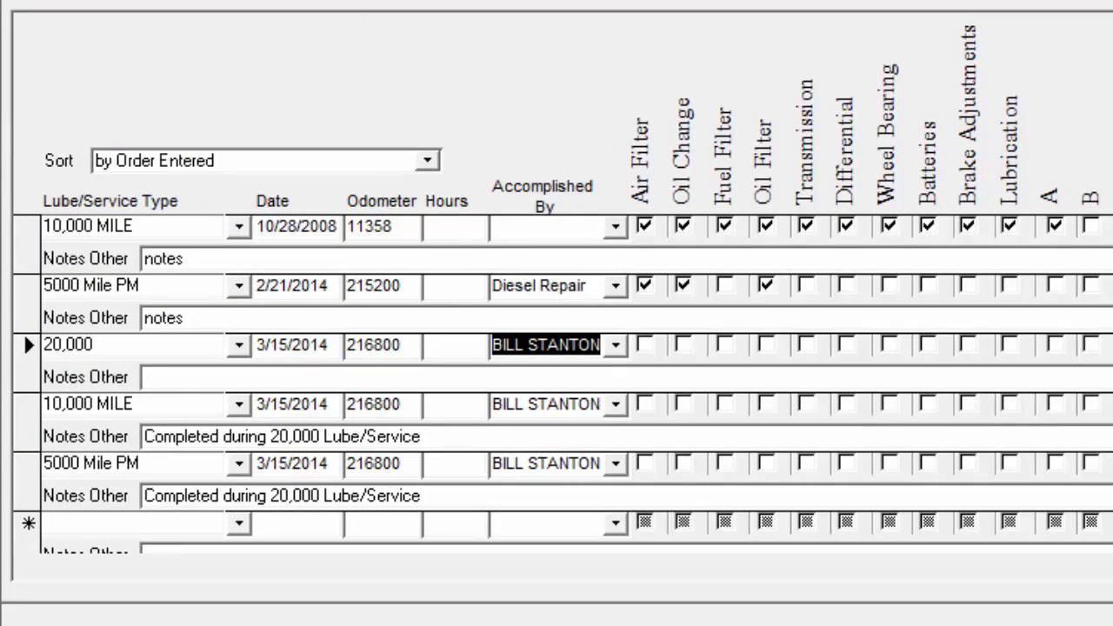
pyautogui.scroll(-1, 556, 374)
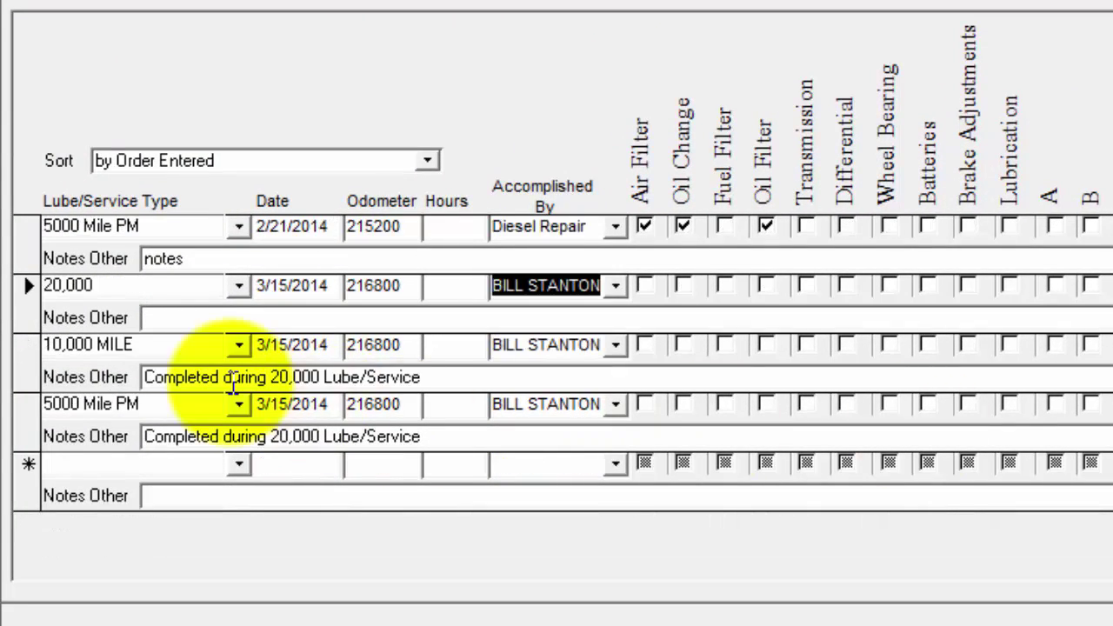
# Step: Review the Notes Other text on the 10,000 MILE and 5000 Mile PM entries dated 3/15/2014
pyautogui.moveTo(452, 383); pyautogui.dragTo(196, 374)
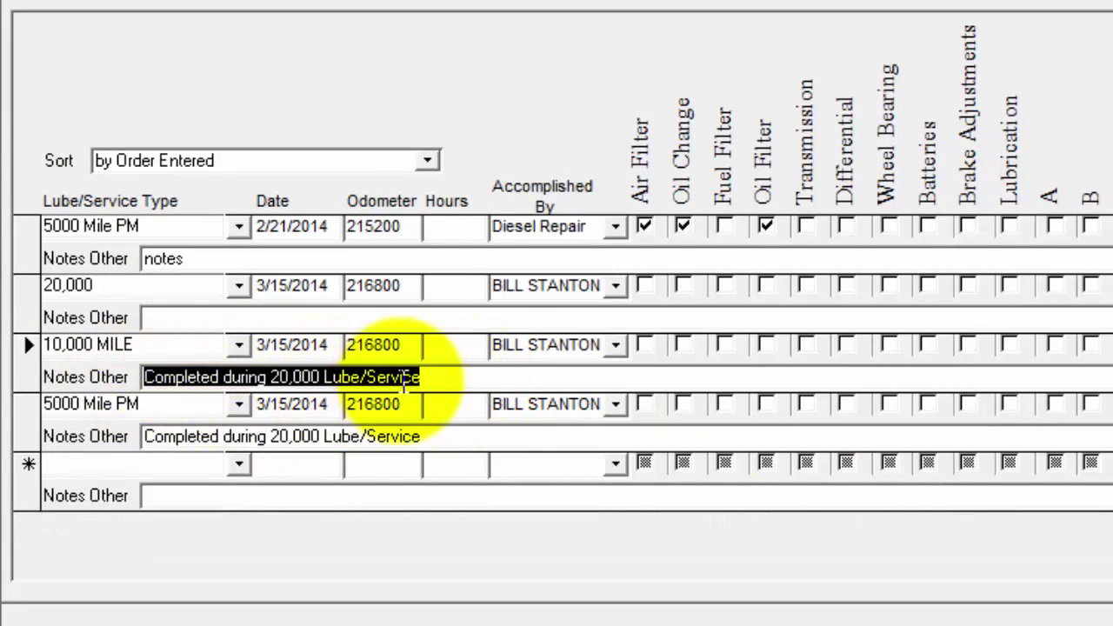
pyautogui.click(436, 435)
pyautogui.moveTo(146, 436); pyautogui.dragTo(424, 437)
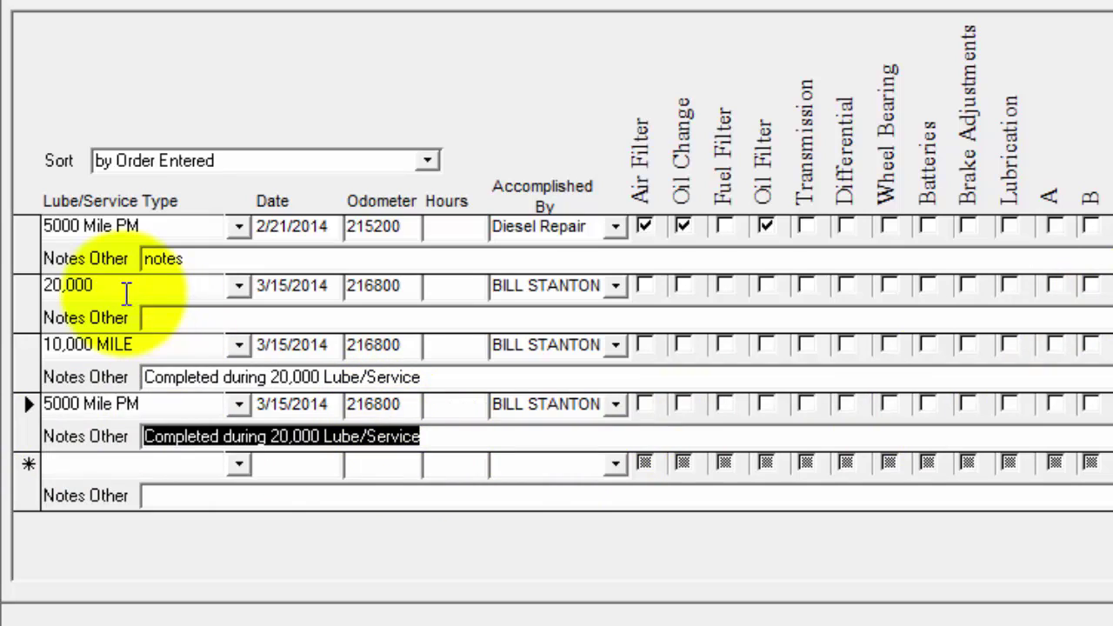
# Step: Mark Air Filter, Oil Change, Fuel Filter and Oil Filter as done on the 20,000 lube/service entry
pyautogui.click(645, 286)
pyautogui.click(683, 286)
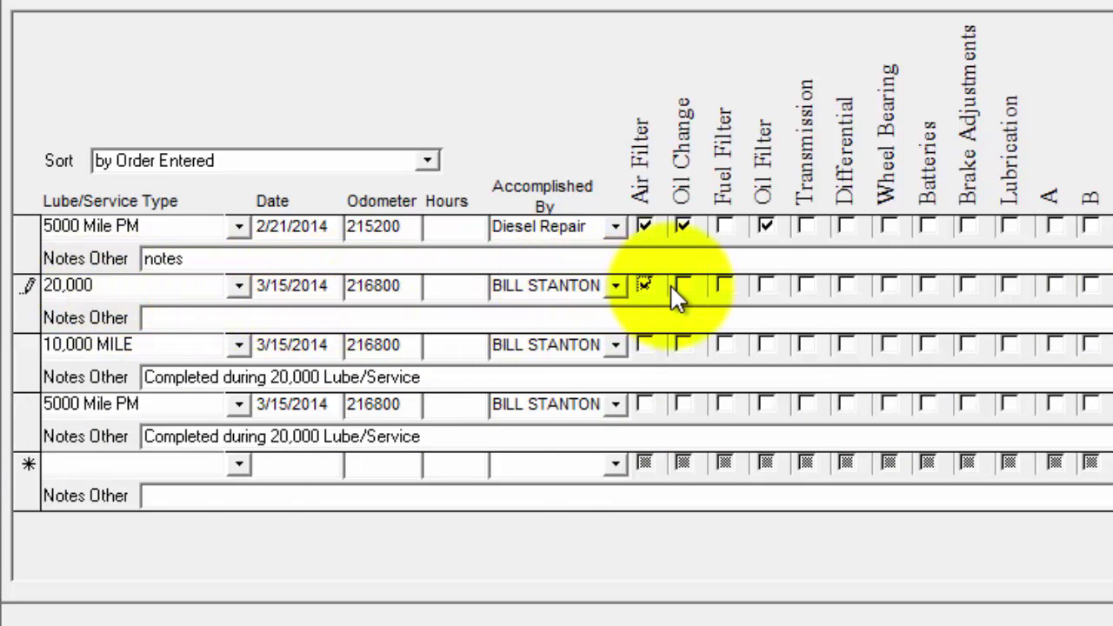
pyautogui.click(724, 286)
pyautogui.click(766, 286)
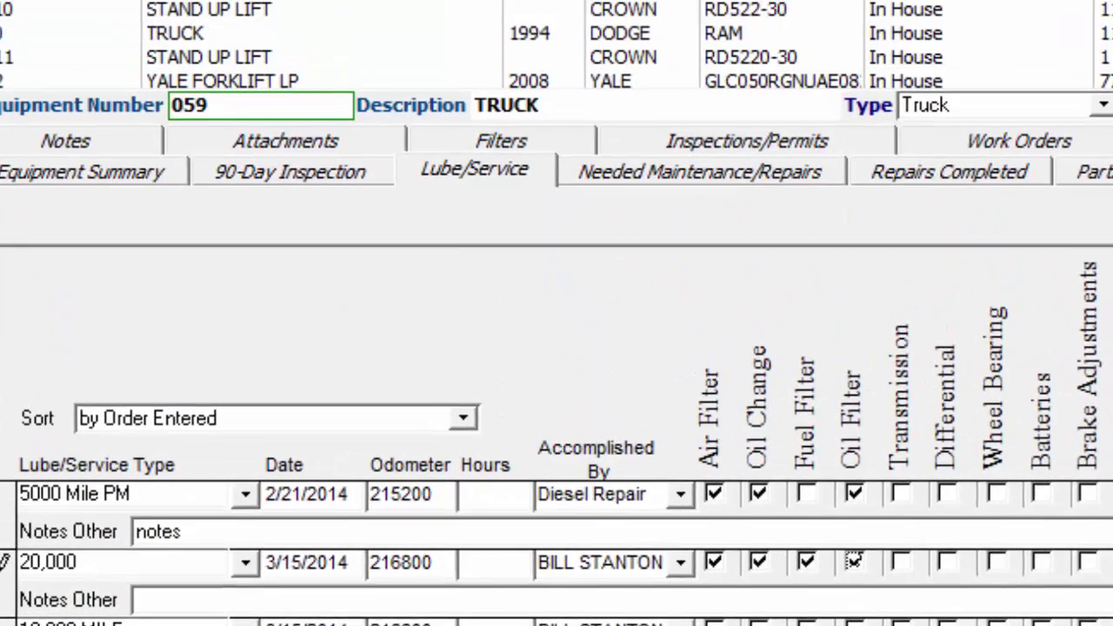
# Step: In Misc User Preferences, enable Stop Asking To Add and Always Add Lower Interval Lube Services, and clear both options again
pyautogui.click(457, 32)
pyautogui.click(421, 123)
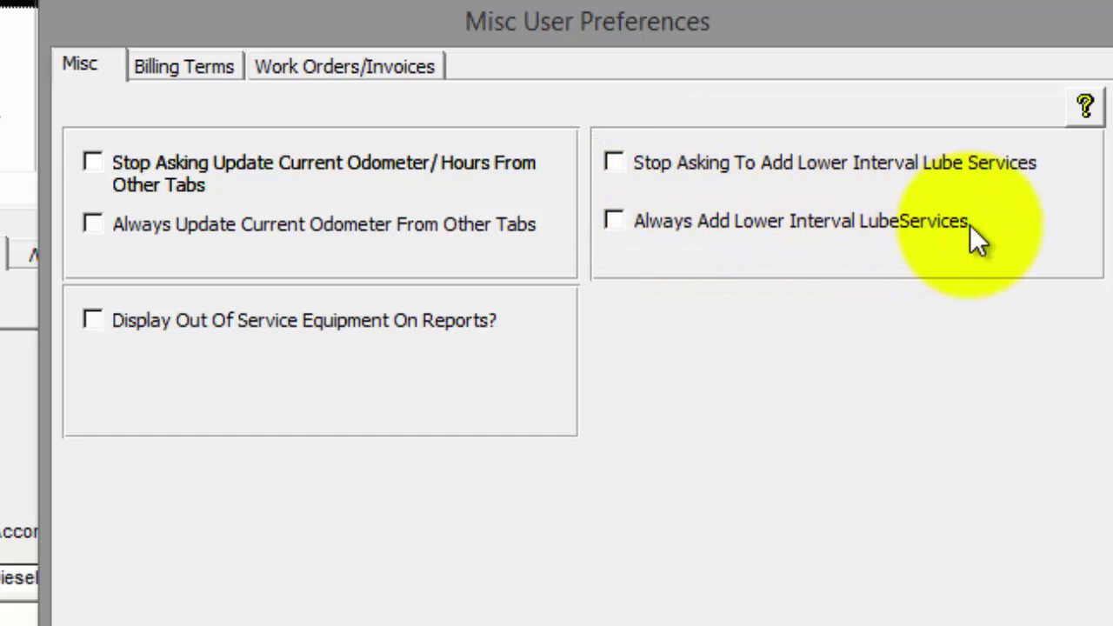
pyautogui.click(617, 218)
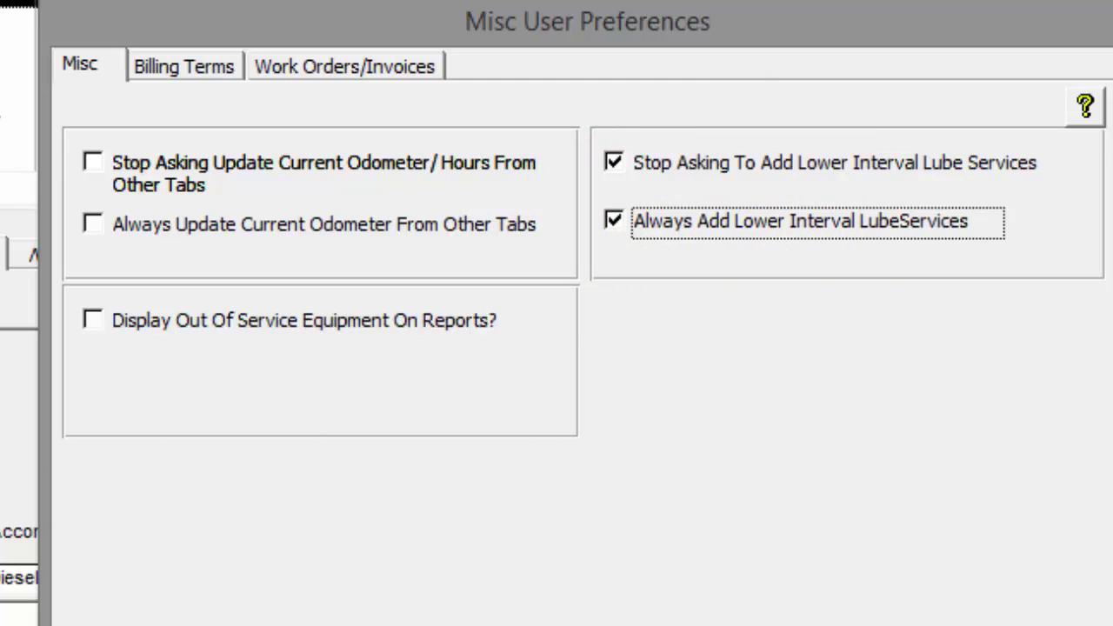
pyautogui.click(614, 215)
pyautogui.click(614, 164)
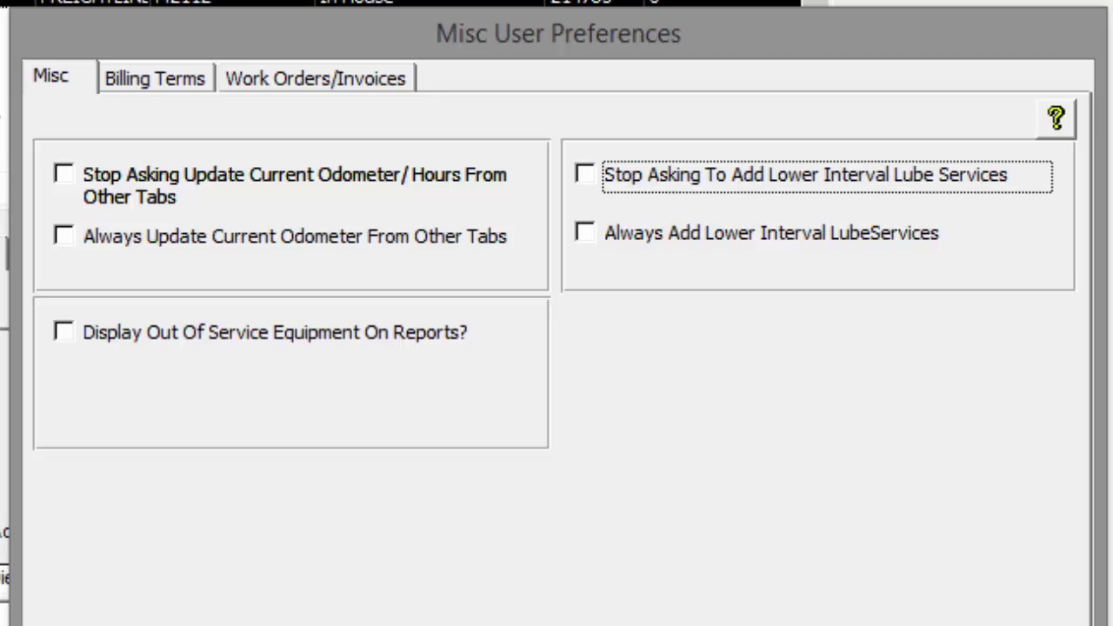
pyautogui.moveTo(583, 35); pyautogui.dragTo(497, 34)
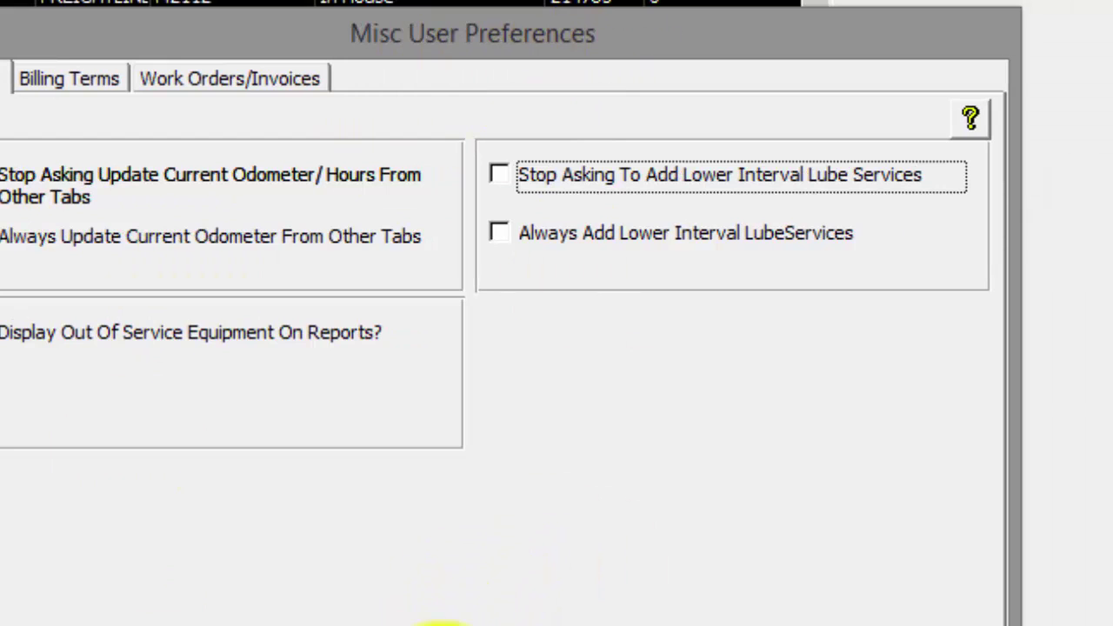
# Step: Switch to the WordPad outline and highlight its topics in turn, from Entering in a new Lube Service through Lube/Service (Pm) Reminders
pyautogui.click(444, 624)
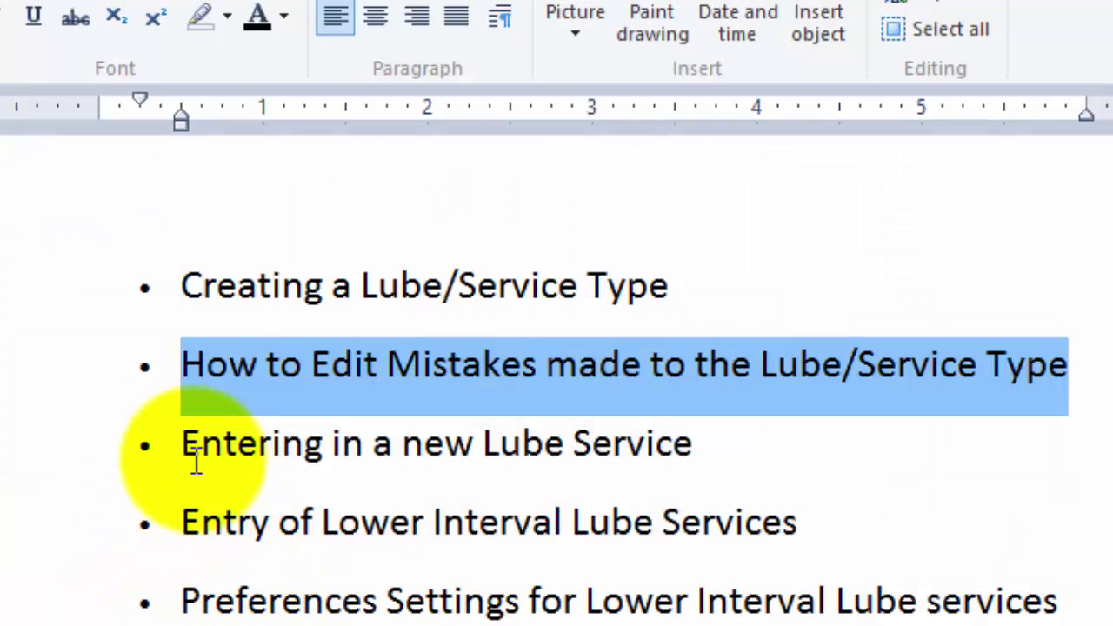
pyautogui.moveTo(190, 443); pyautogui.dragTo(852, 456)
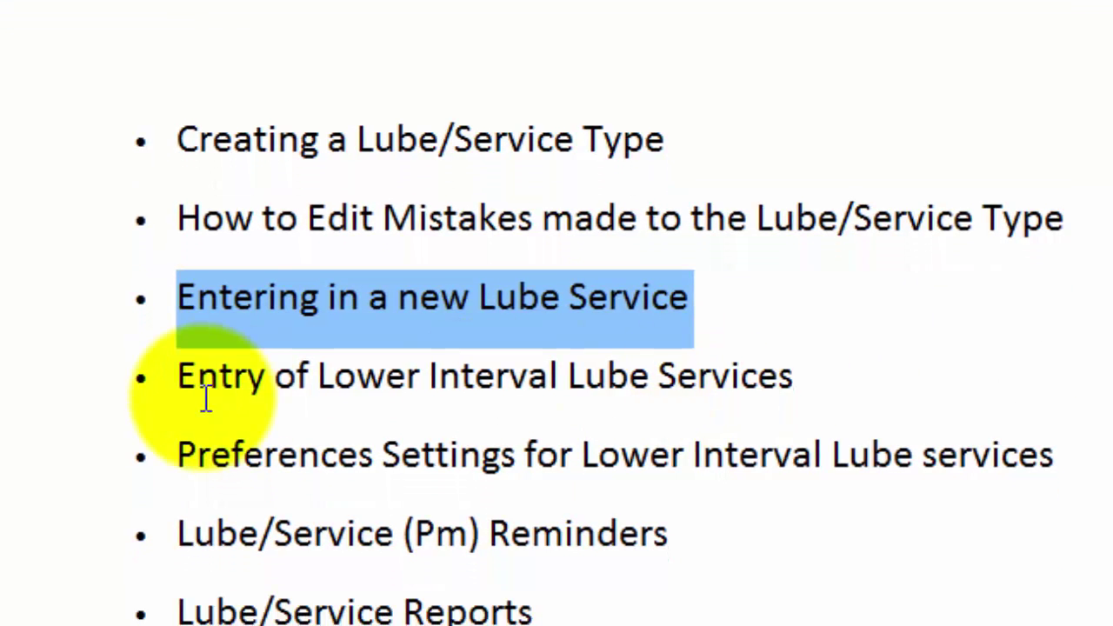
pyautogui.moveTo(182, 313); pyautogui.dragTo(887, 325)
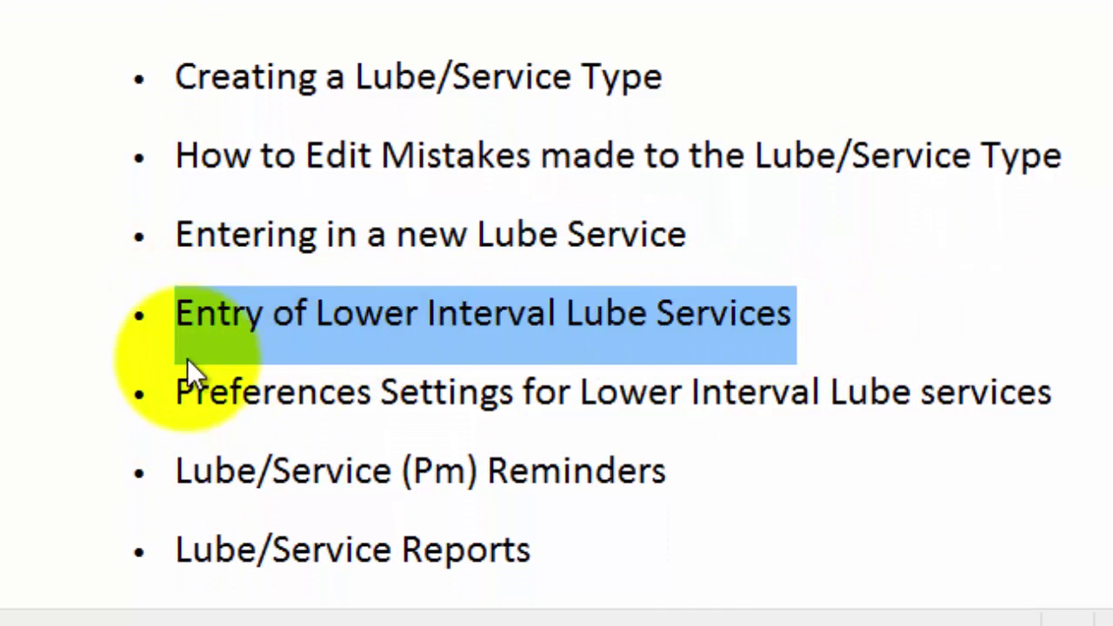
pyautogui.click(180, 400)
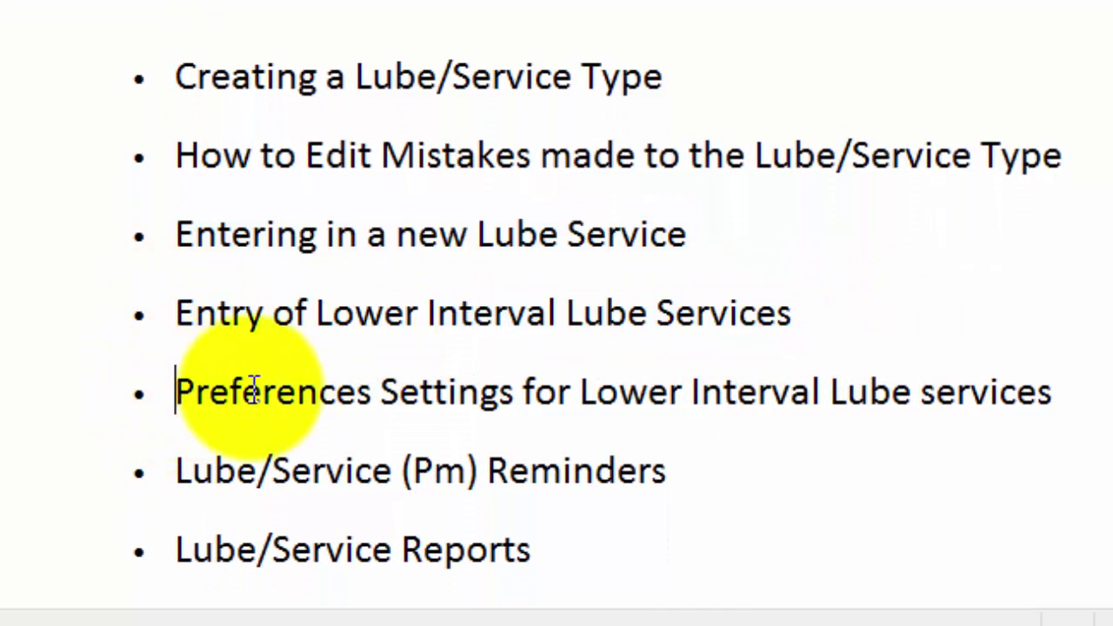
pyautogui.moveTo(255, 390); pyautogui.dragTo(1097, 426)
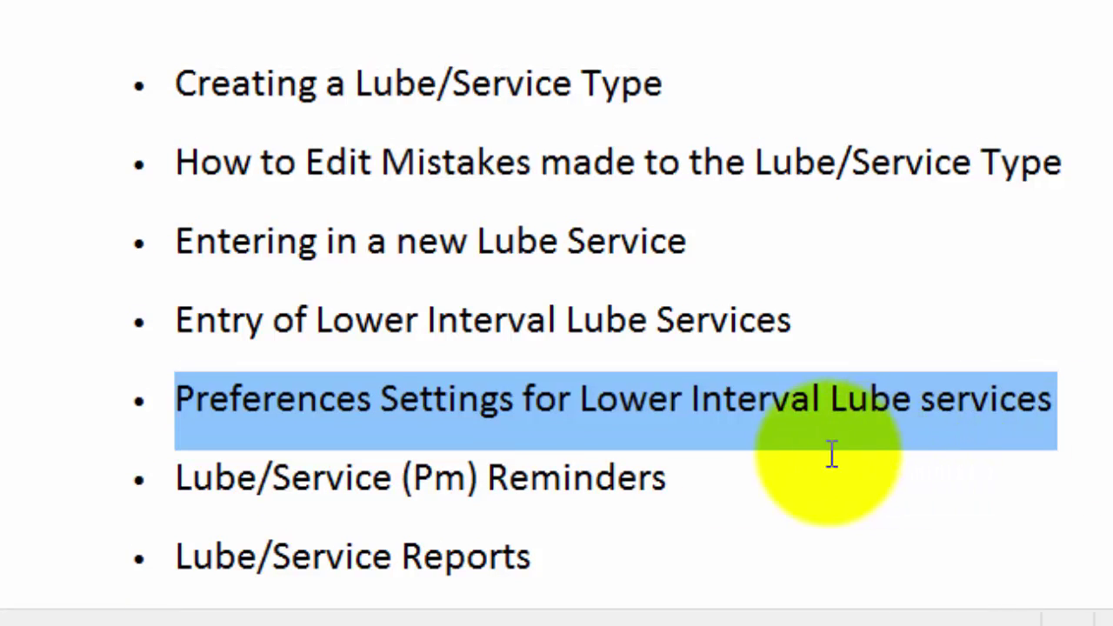
pyautogui.moveTo(669, 477); pyautogui.dragTo(223, 479)
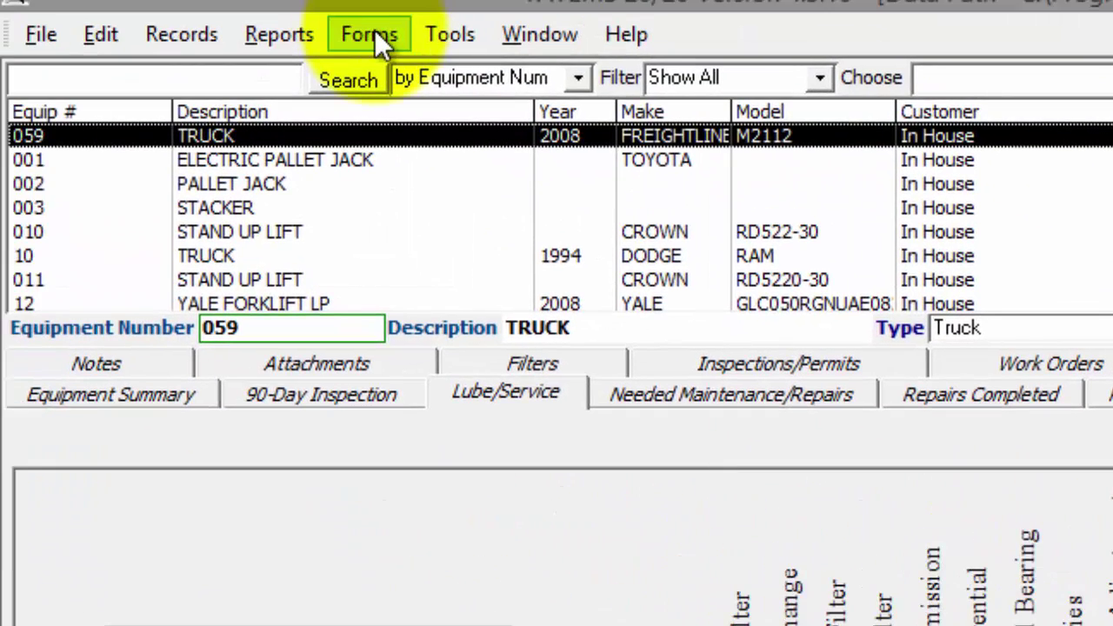
# Step: Return to TATEMS, open the Reminders popup and display the Lube/Service Reminders list
pyautogui.click(349, 37)
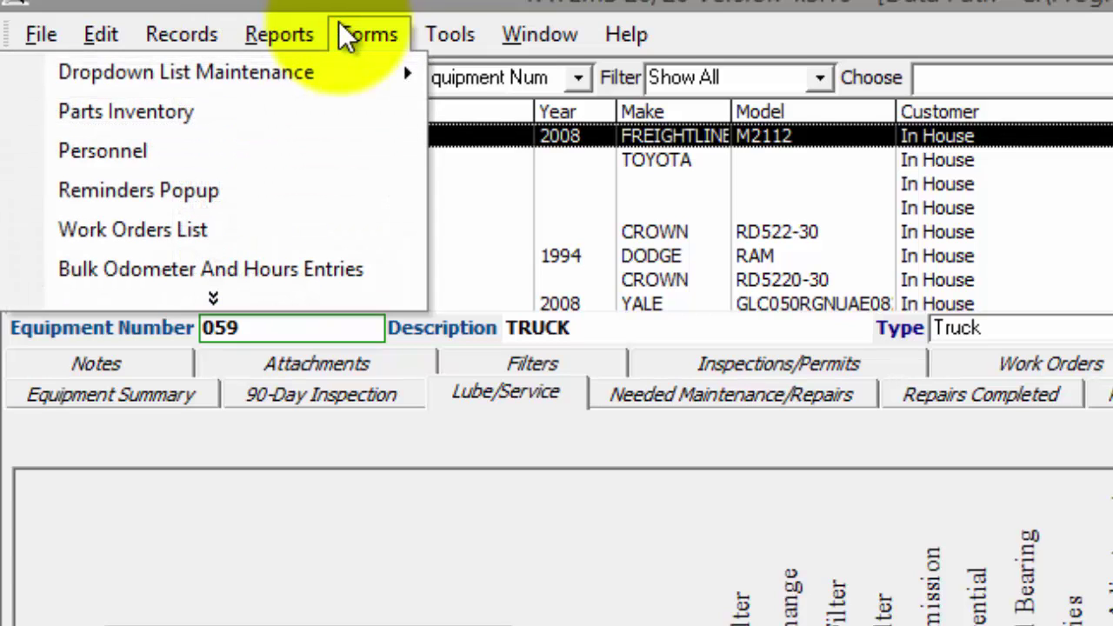
pyautogui.click(313, 191)
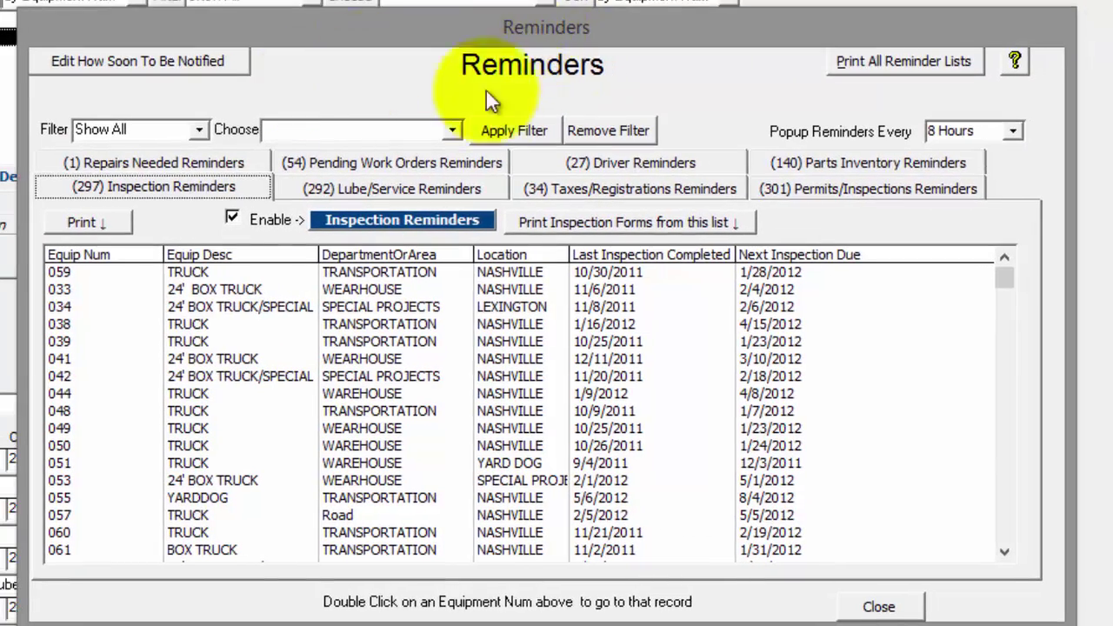
pyautogui.click(432, 219)
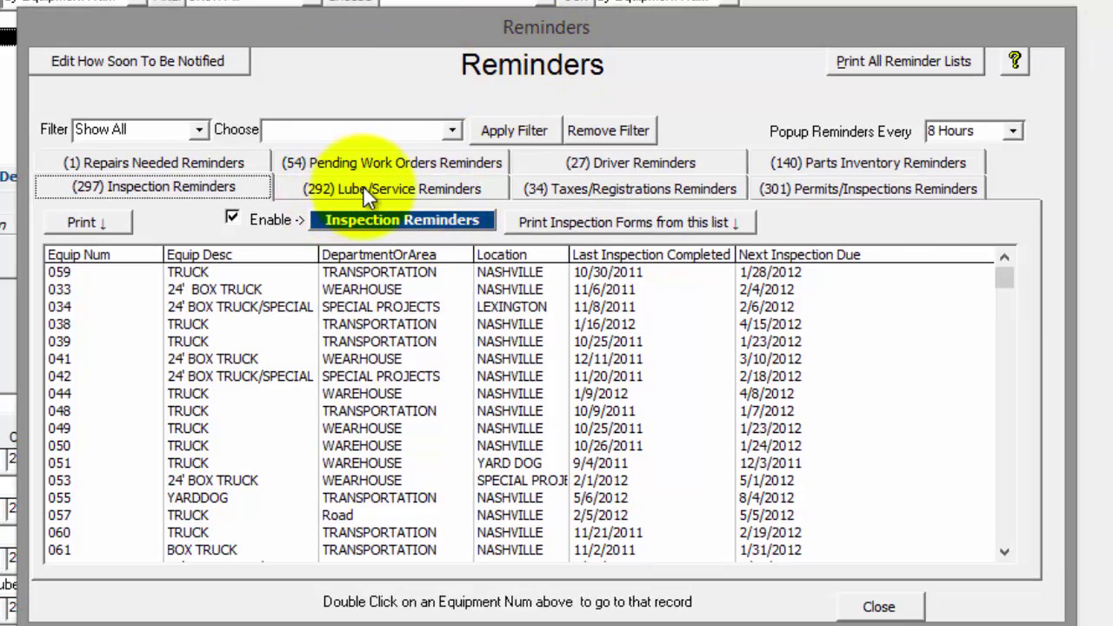
pyautogui.click(366, 186)
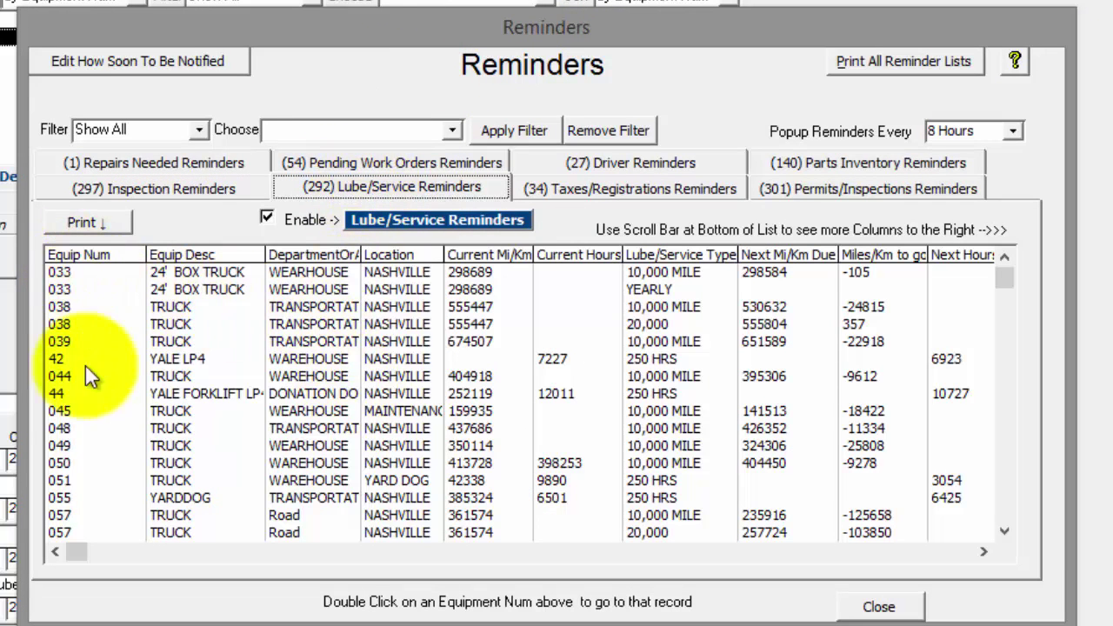
# Step: Examine when equipment 033's 10,000 MILE and YEARLY services are due, including the mileage, hours, date and days-to-go columns
pyautogui.click(1016, 332)
pyautogui.moveTo(1016, 330); pyautogui.dragTo(789, 272)
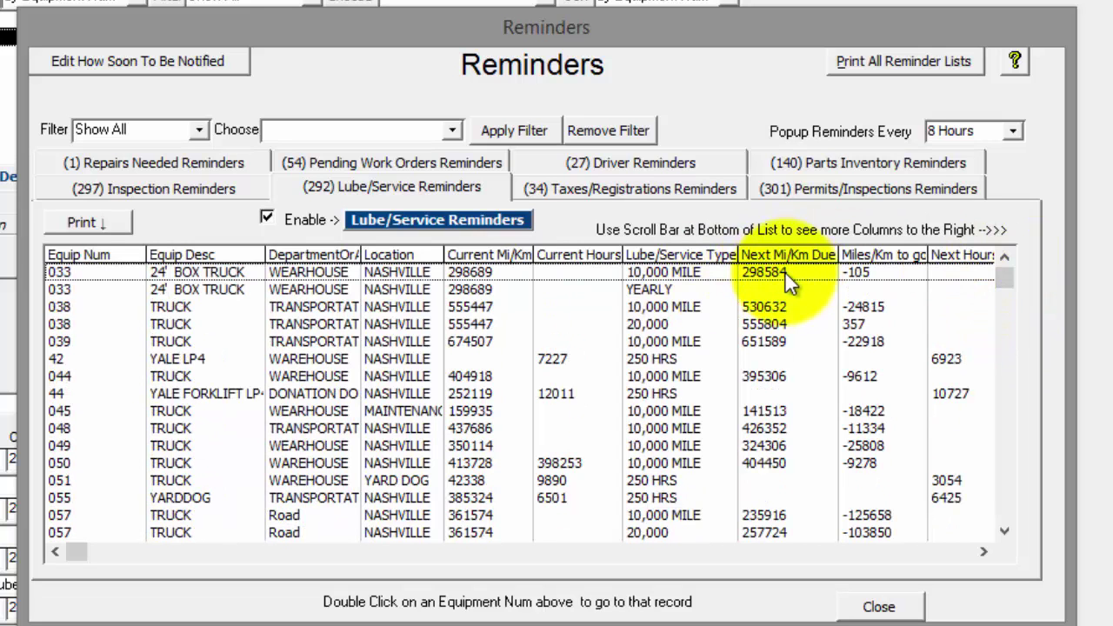
pyautogui.click(785, 275)
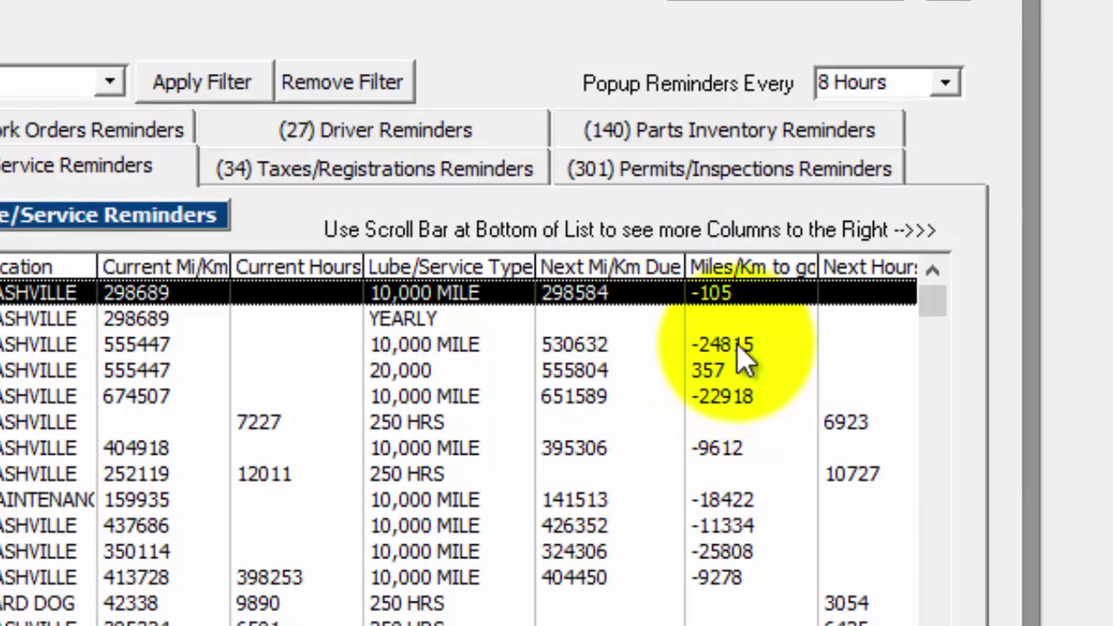
pyautogui.click(739, 318)
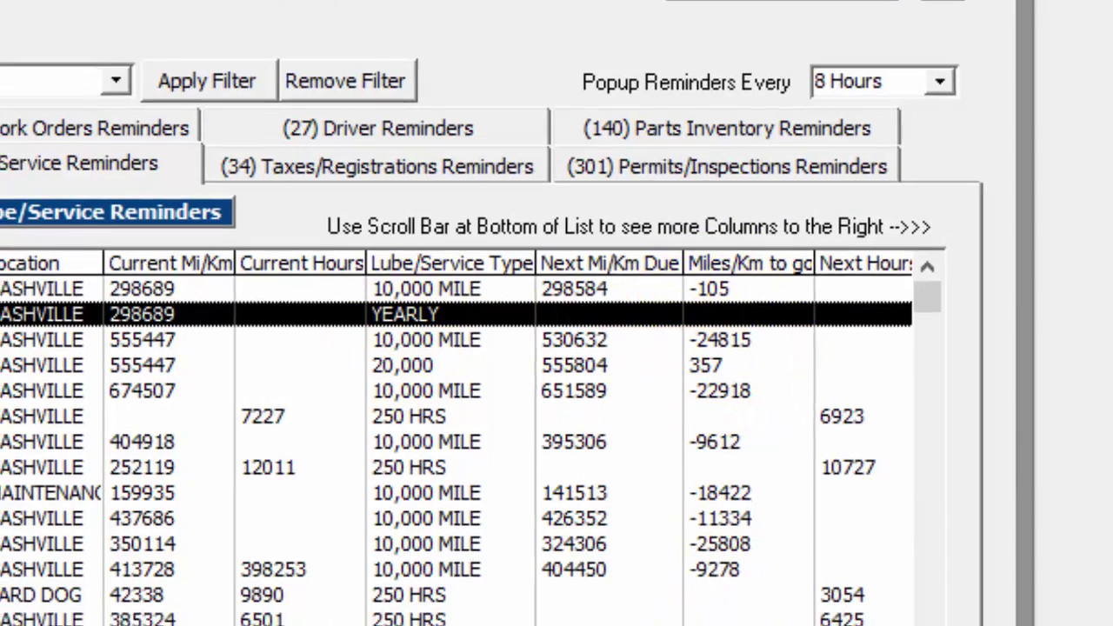
pyautogui.click(829, 561)
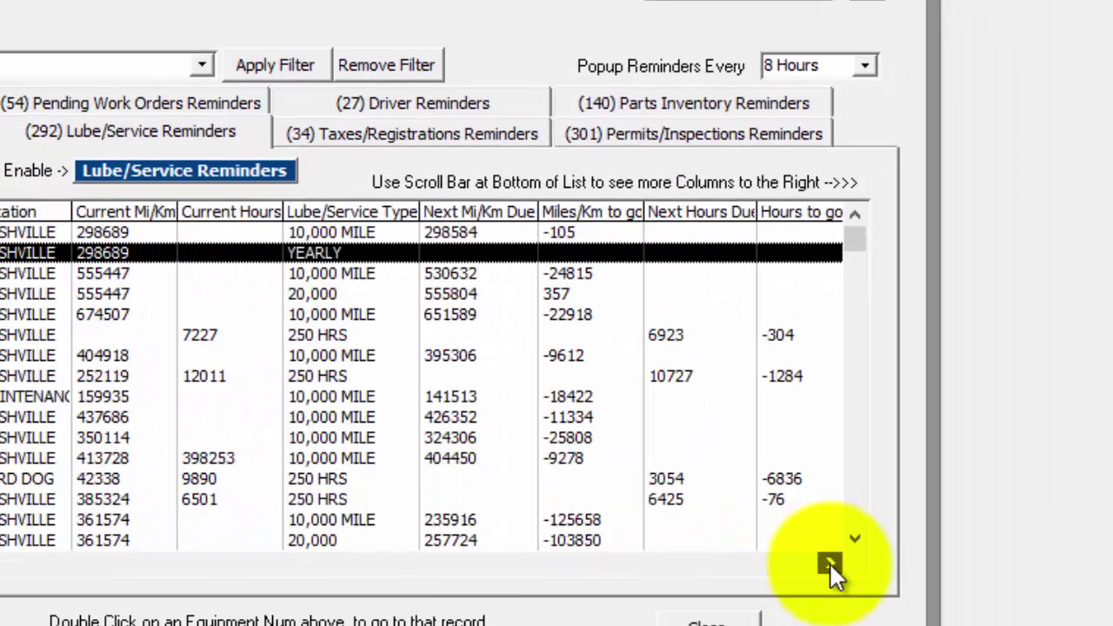
pyautogui.click(830, 563)
pyautogui.click(829, 562)
pyautogui.click(830, 563)
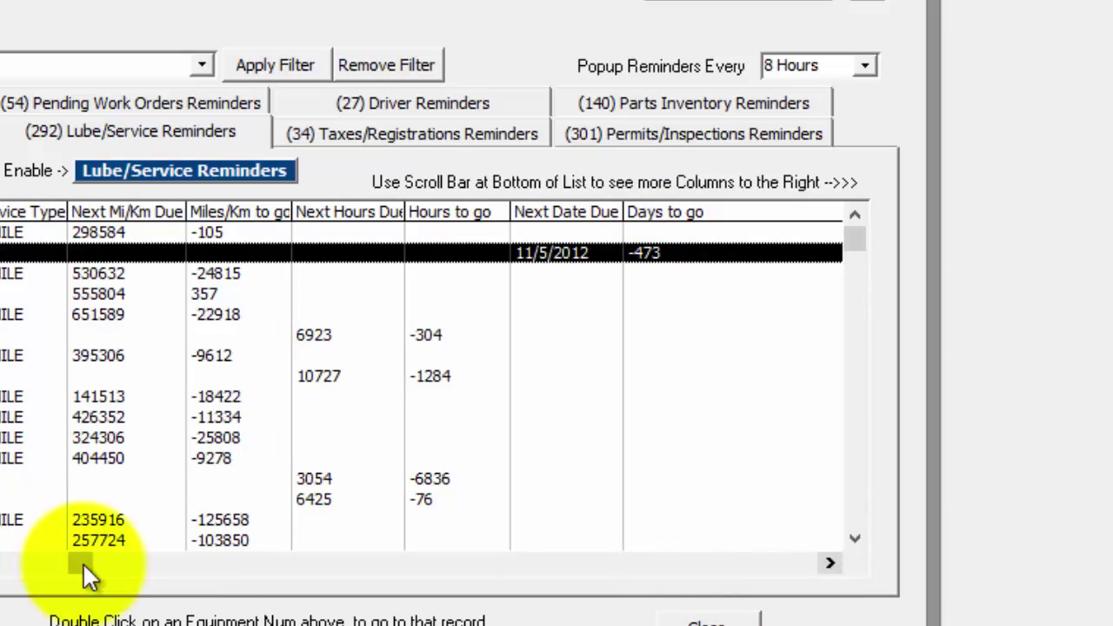
pyautogui.moveTo(83, 565)
pyautogui.mouseDown()
pyautogui.moveTo(0, 569)
pyautogui.moveTo(67, 563)
pyautogui.mouseUp()
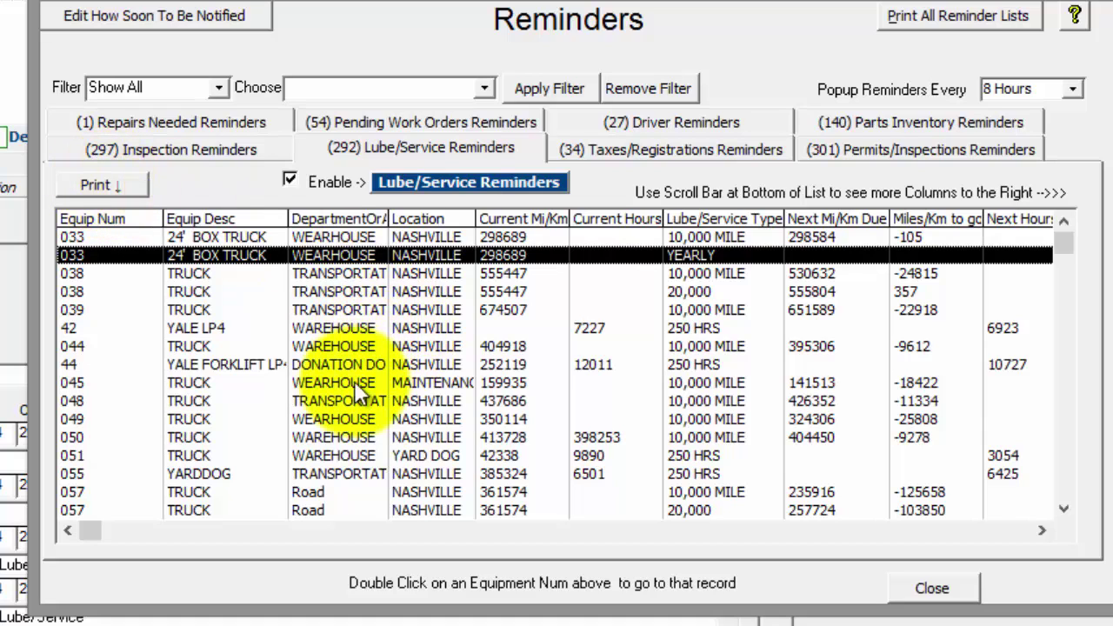
# Step: Explore the reminder filters by Customer and by Location with their available choices, and close the Reminders window
pyautogui.click(220, 88)
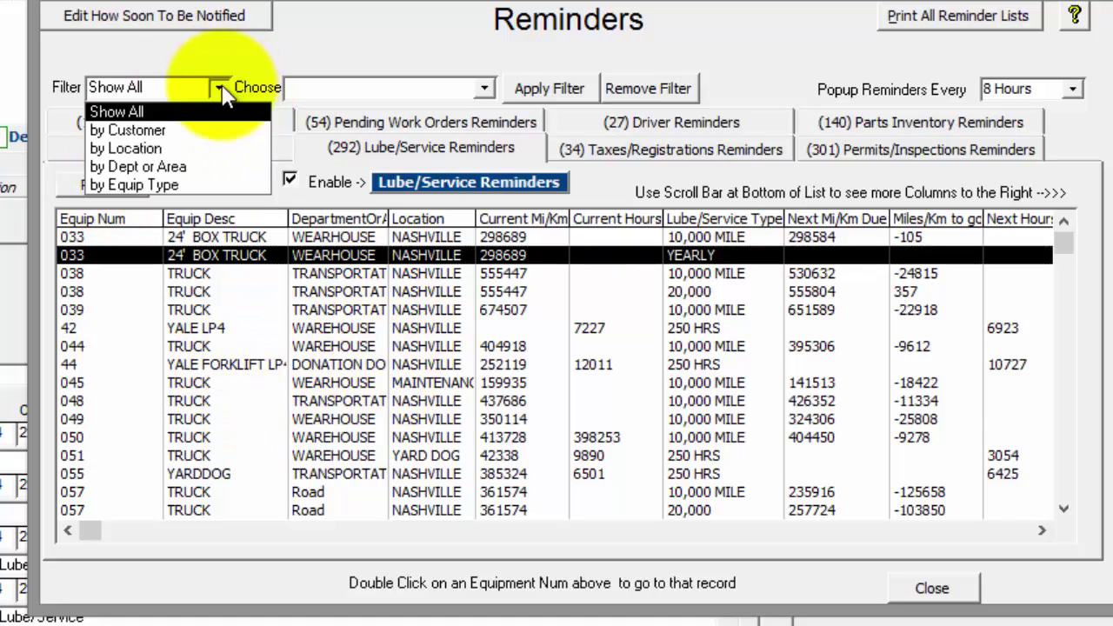
pyautogui.click(153, 132)
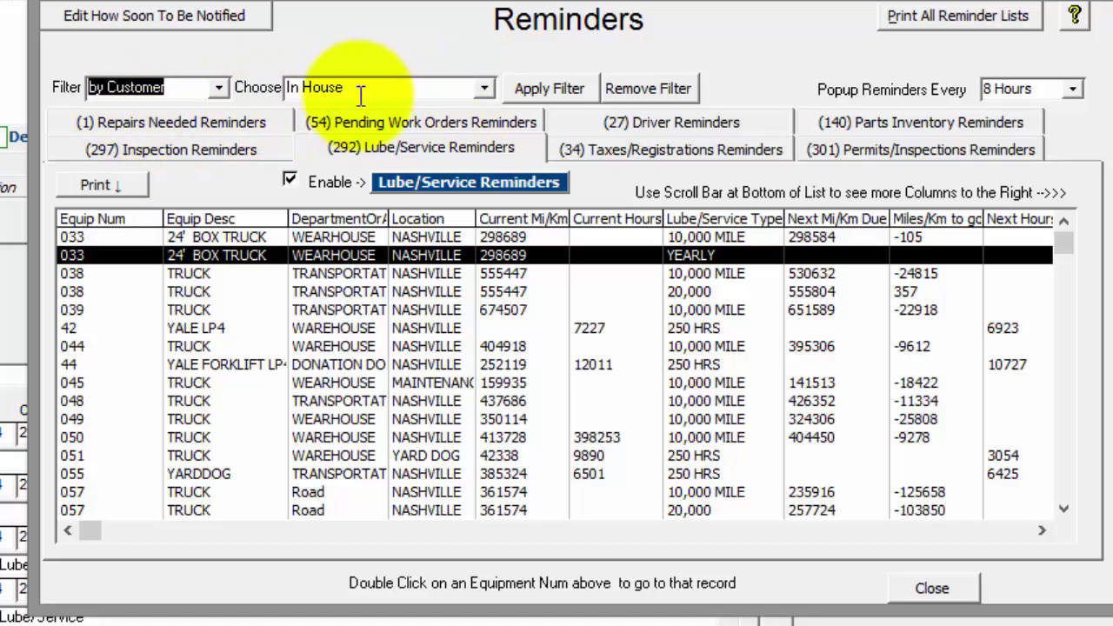
pyautogui.click(484, 88)
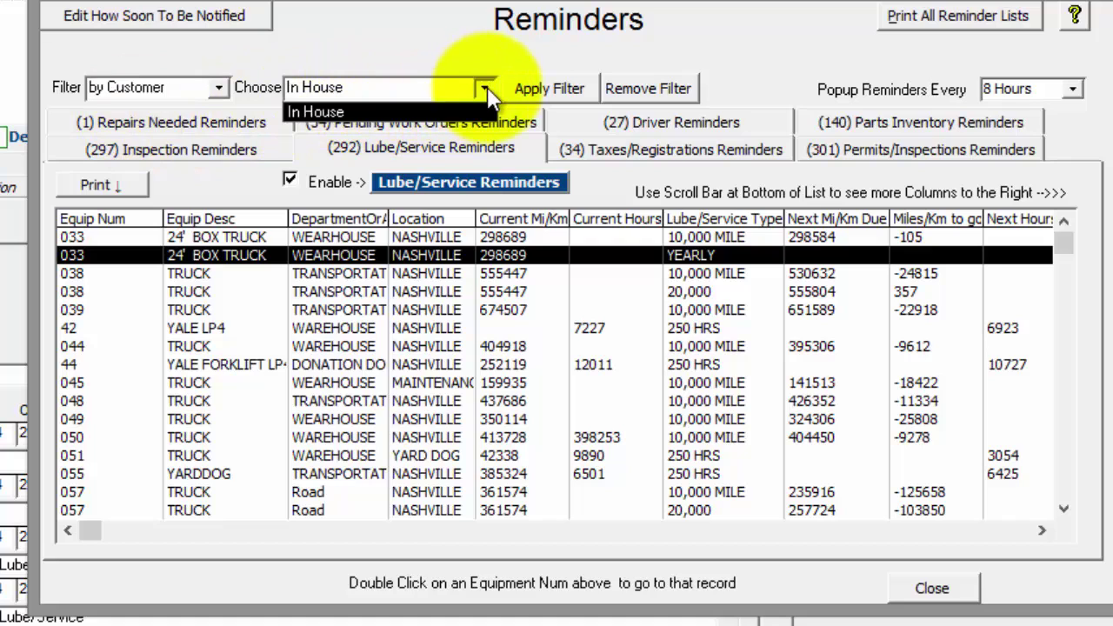
pyautogui.click(220, 86)
pyautogui.click(175, 145)
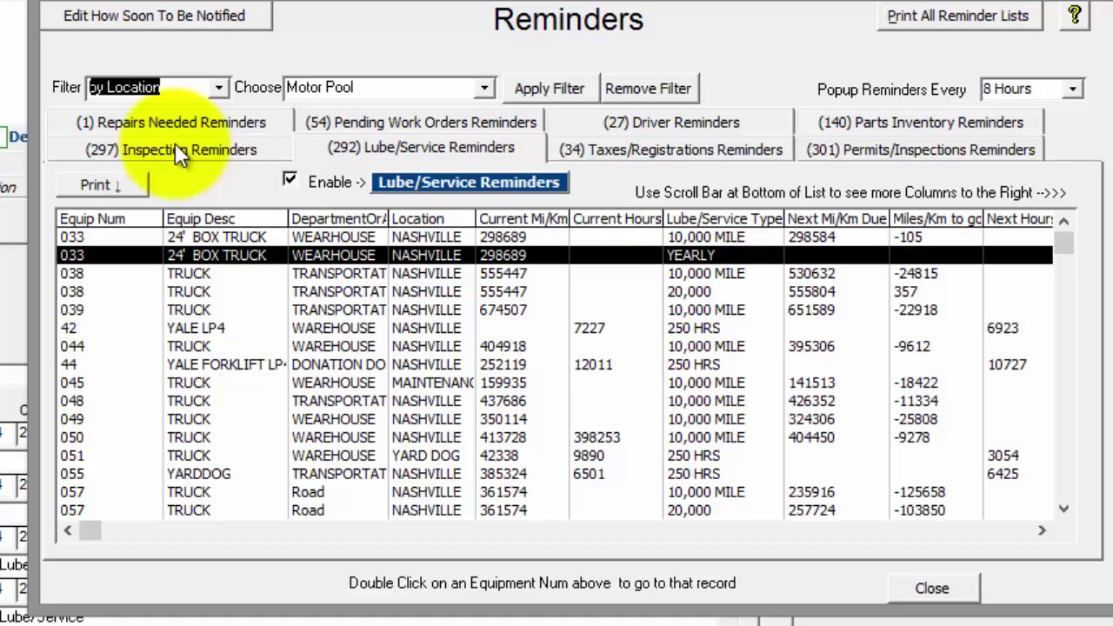
pyautogui.click(484, 88)
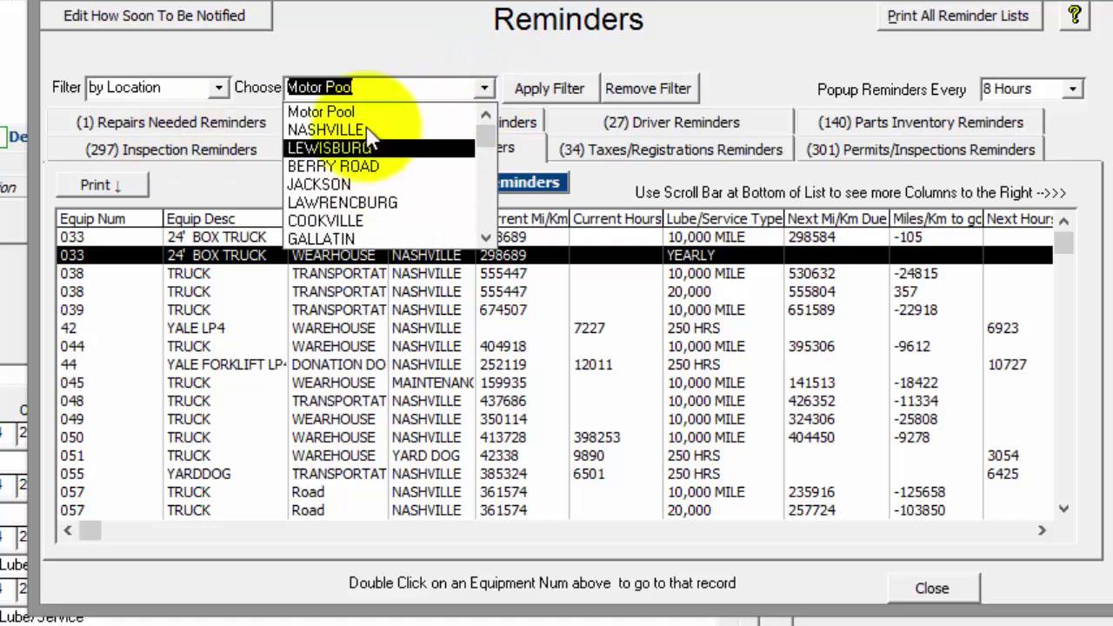
pyautogui.click(369, 33)
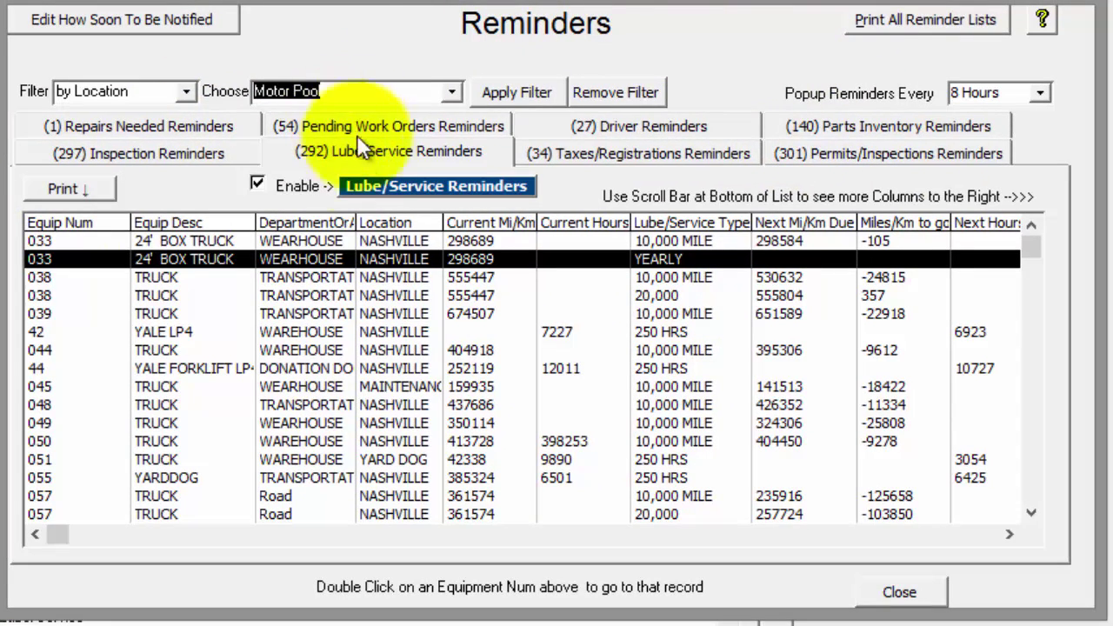
pyautogui.click(906, 584)
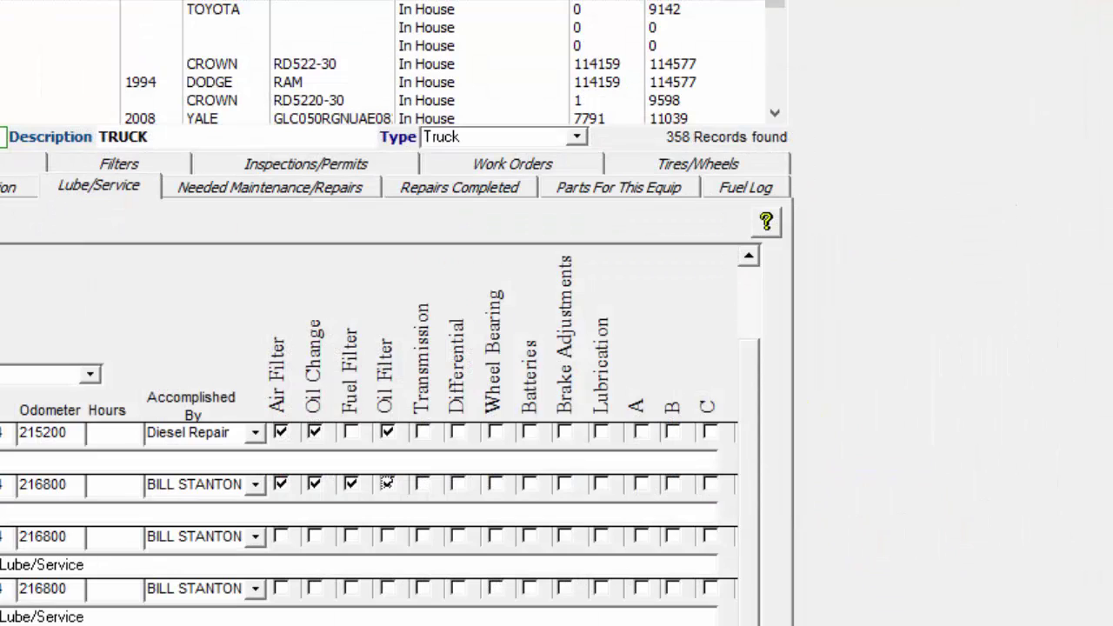
# Step: Preview the Lube/Service Report for the current equipment with 2014 as the year to view
pyautogui.click(227, 35)
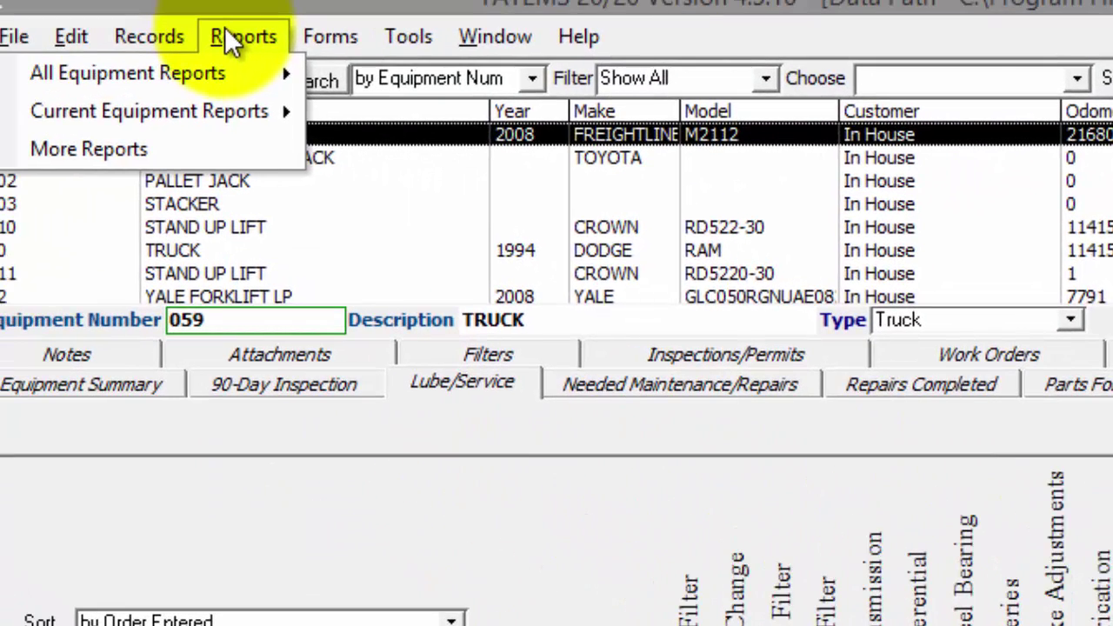
pyautogui.moveTo(229, 110)
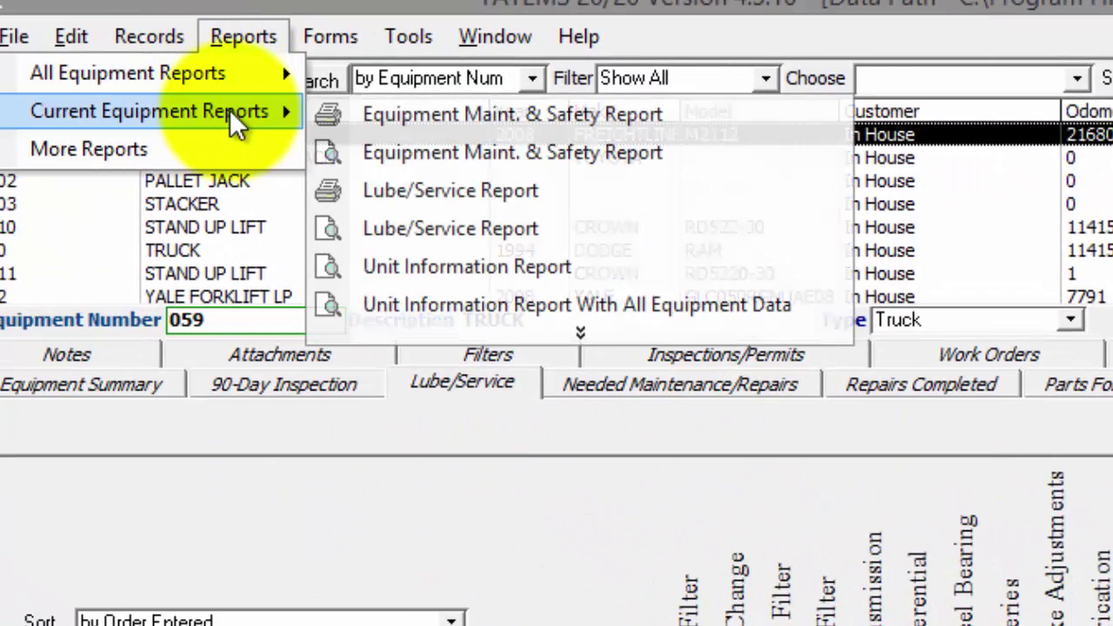
pyautogui.click(522, 226)
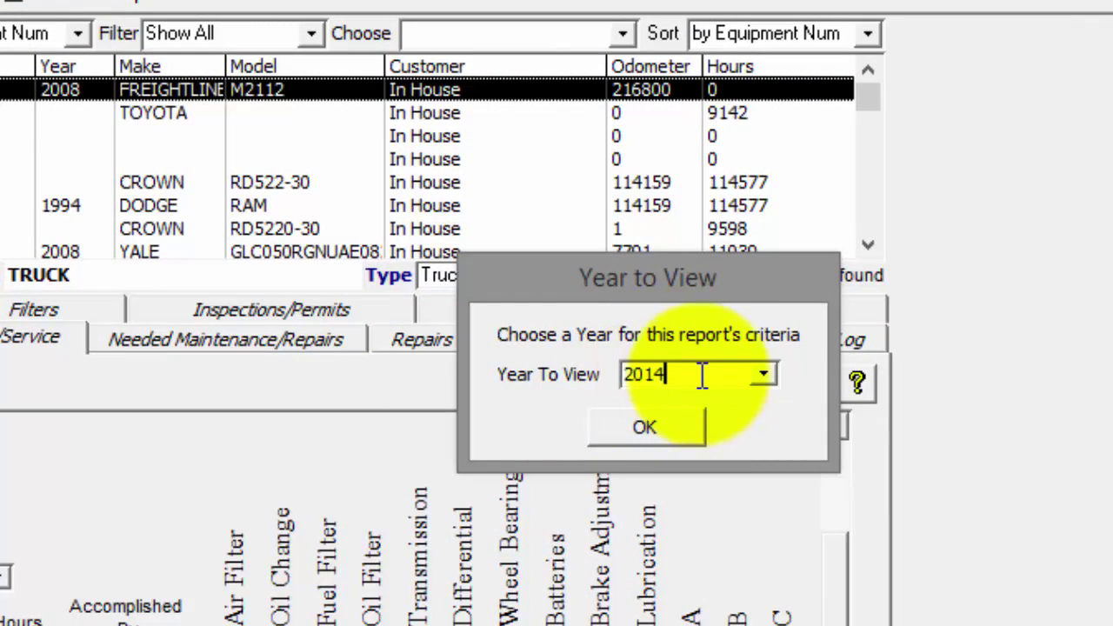
pyautogui.moveTo(688, 286); pyautogui.dragTo(596, 275)
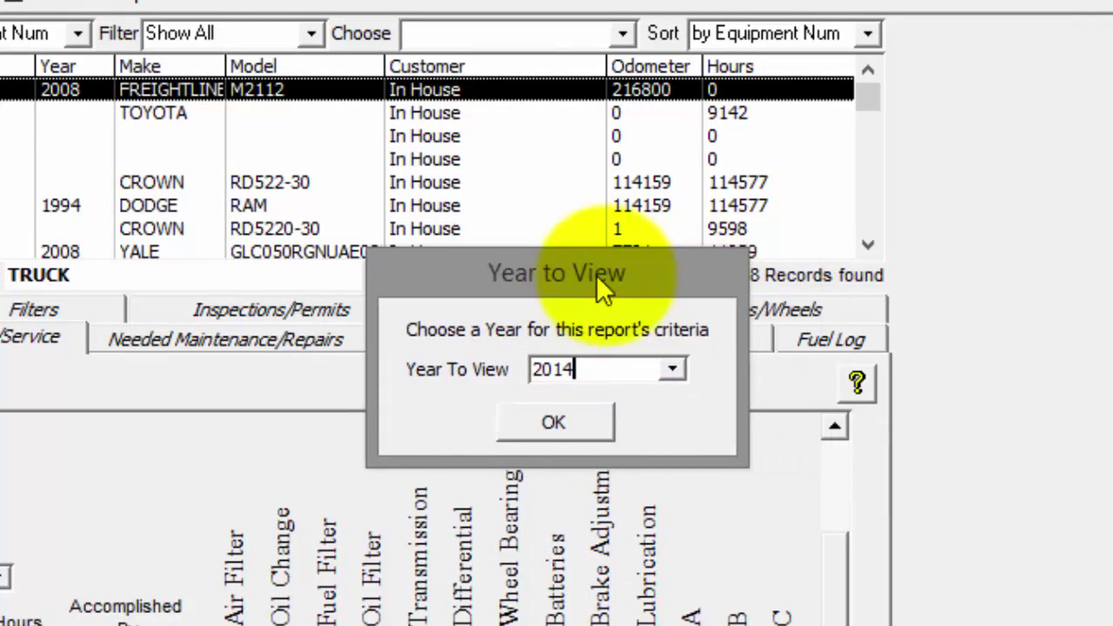
pyautogui.click(673, 369)
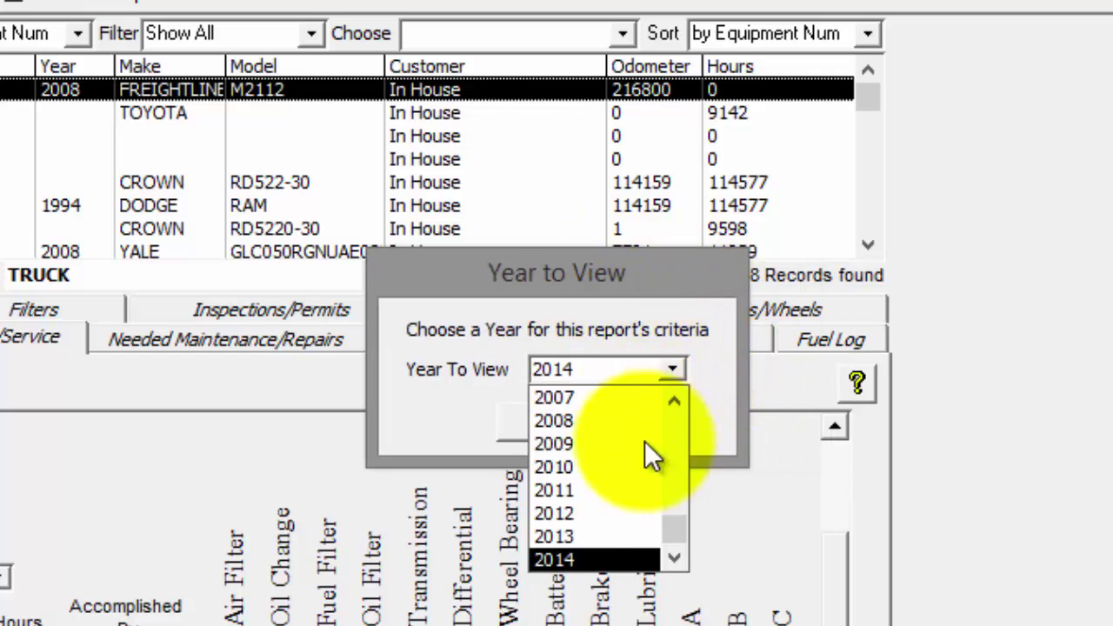
pyautogui.click(558, 559)
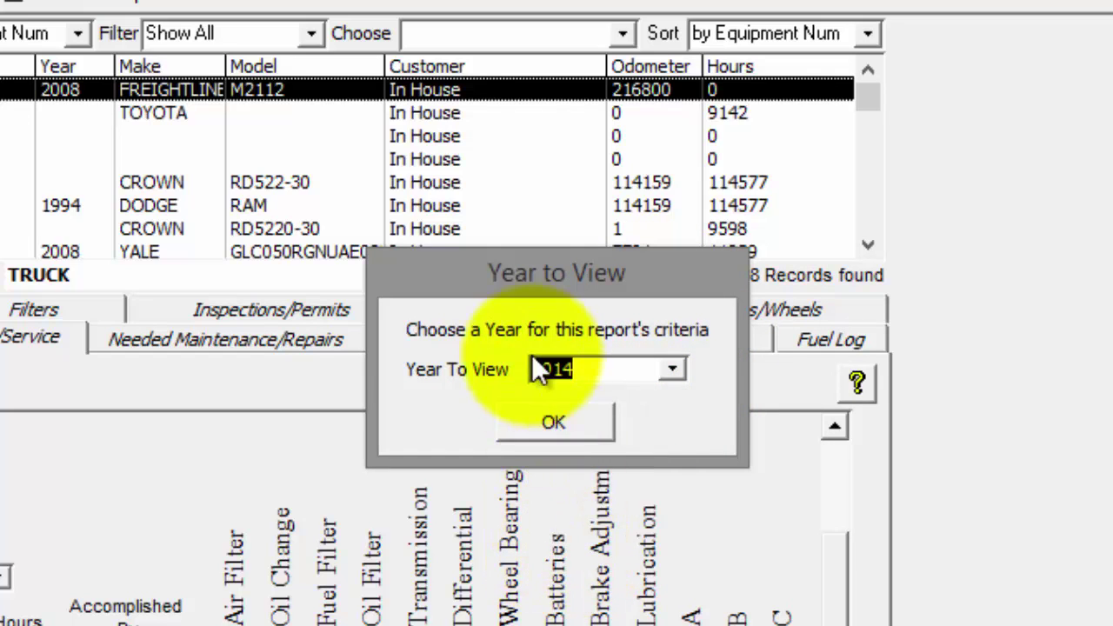
pyautogui.click(556, 423)
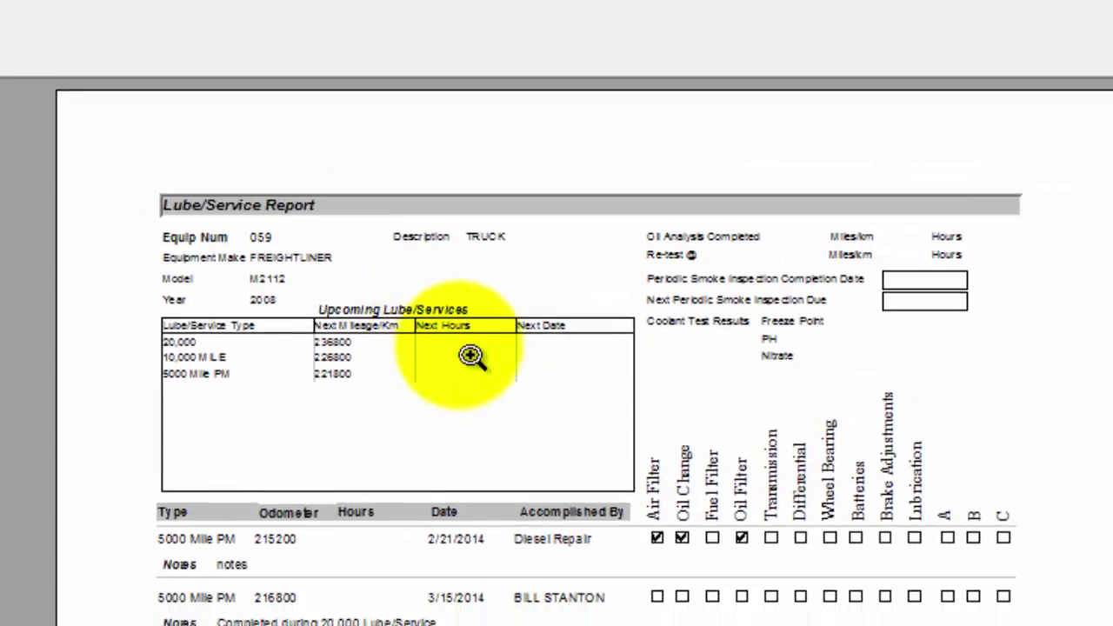
# Step: Examine the report's upcoming lube/services and service history at different magnifications, and close the preview
pyautogui.click(470, 355)
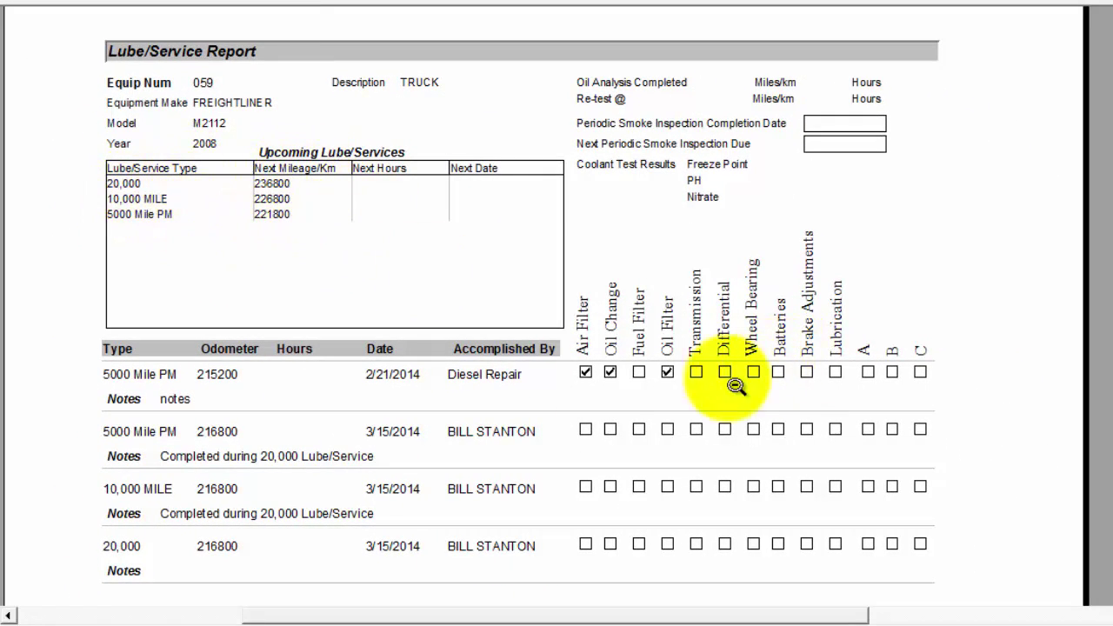
pyautogui.click(304, 420)
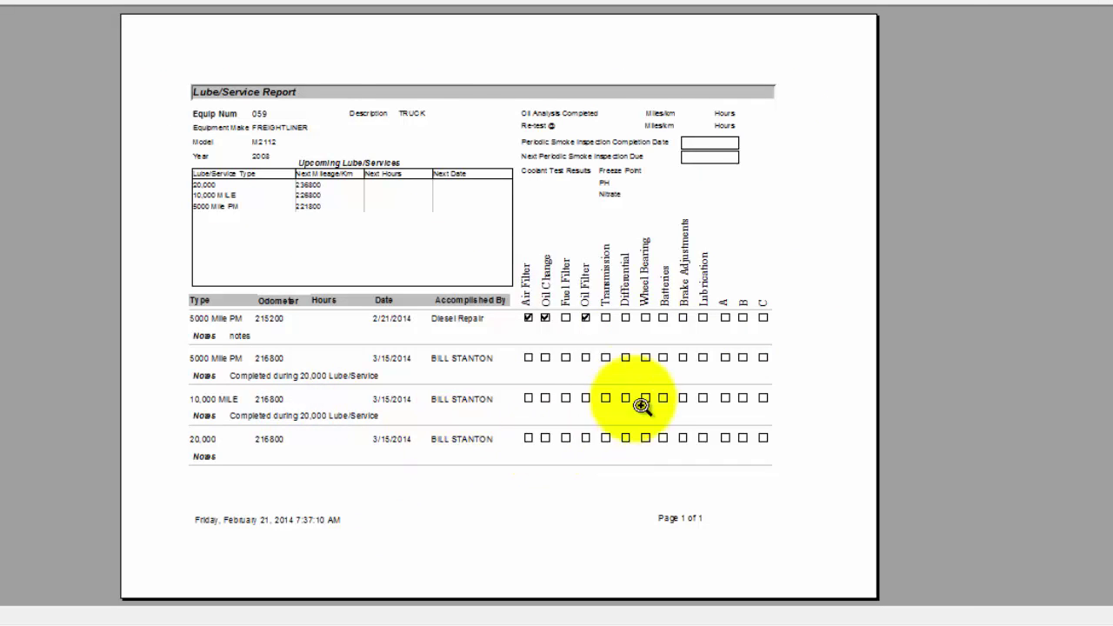
pyautogui.click(645, 366)
pyautogui.click(580, 149)
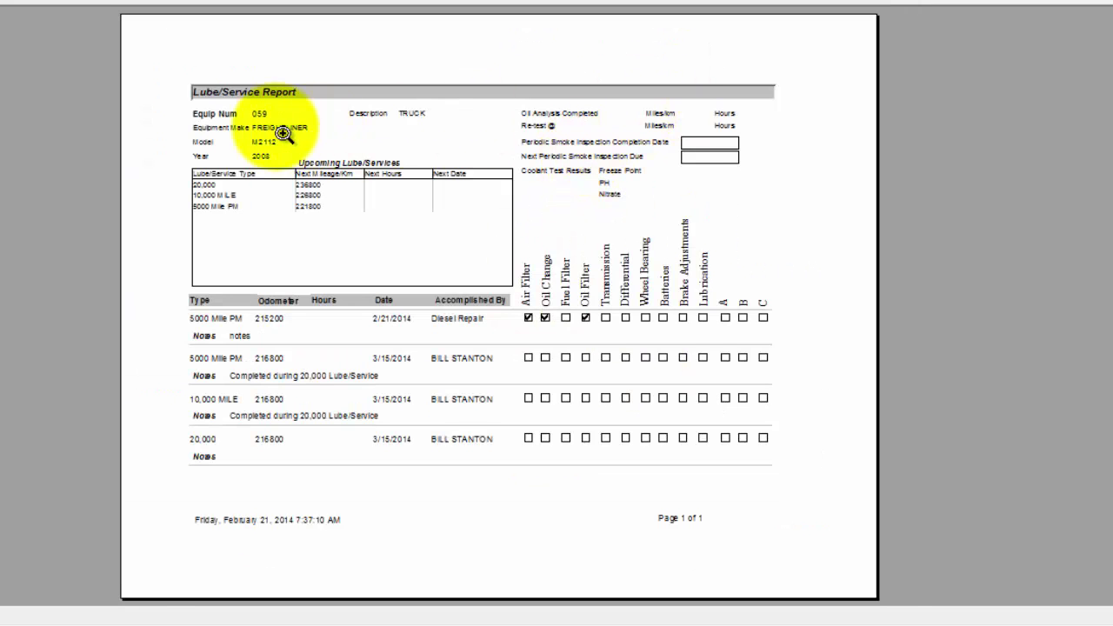
pyautogui.click(282, 132)
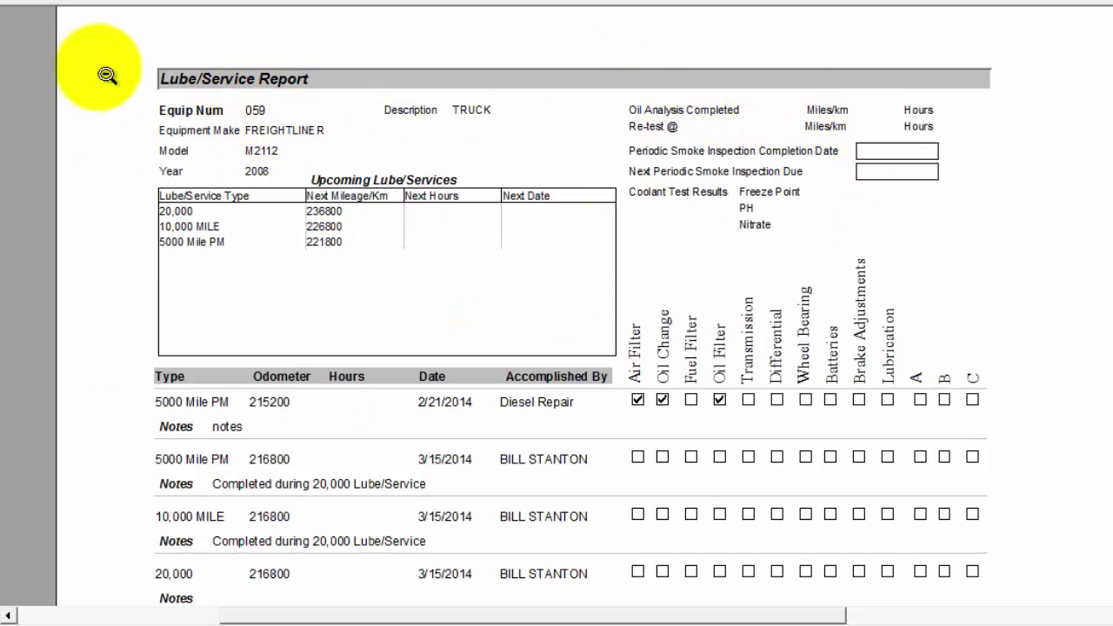
pyautogui.press('Escape')
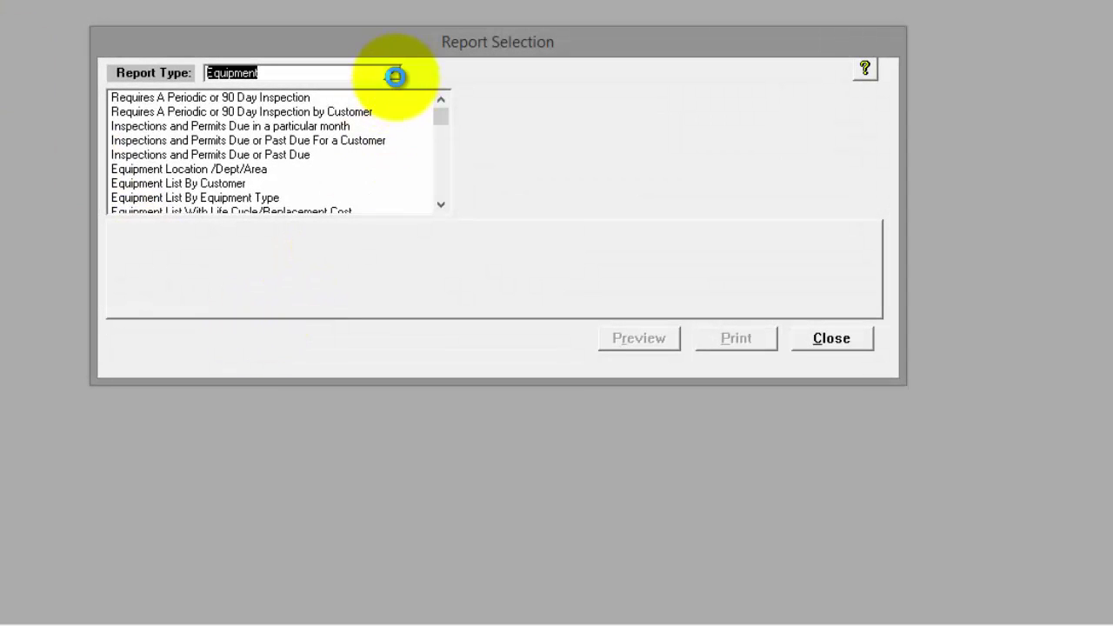
# Step: In Report Selection, set the report type to Lube/Service and show the criteria for All Equipment Grouped By Equipment
pyautogui.click(392, 74)
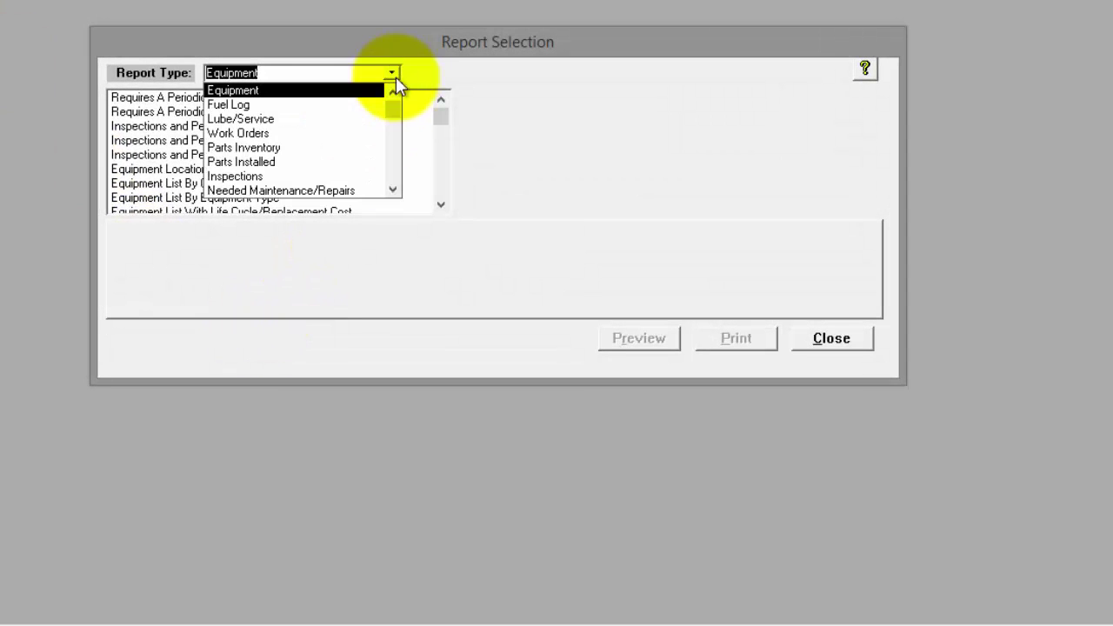
pyautogui.click(261, 118)
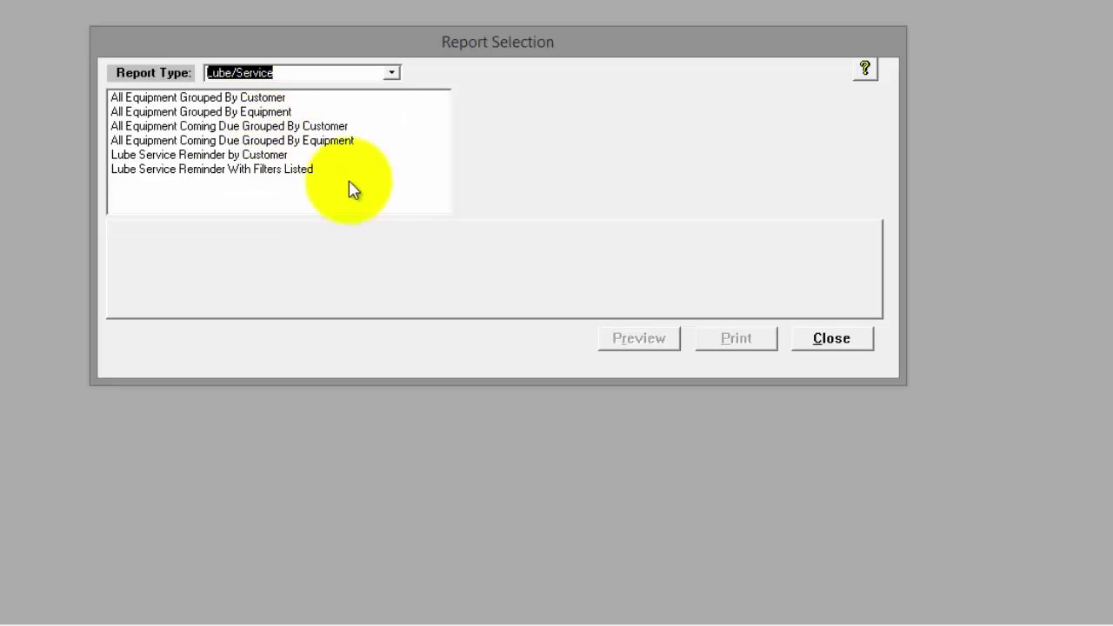
pyautogui.click(260, 114)
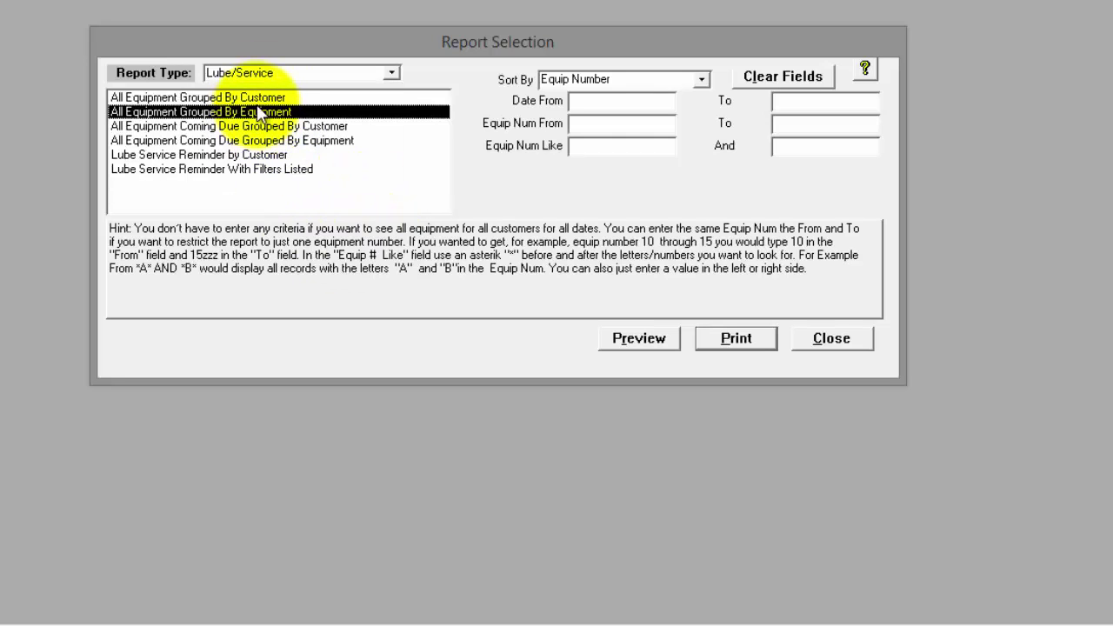
# Step: Review the criteria for Lube Service Reminder With Filters Listed, Lube Service Reminder by Customer and All Equipment Coming Due Grouped By Equipment, and close Report Selection
pyautogui.click(222, 171)
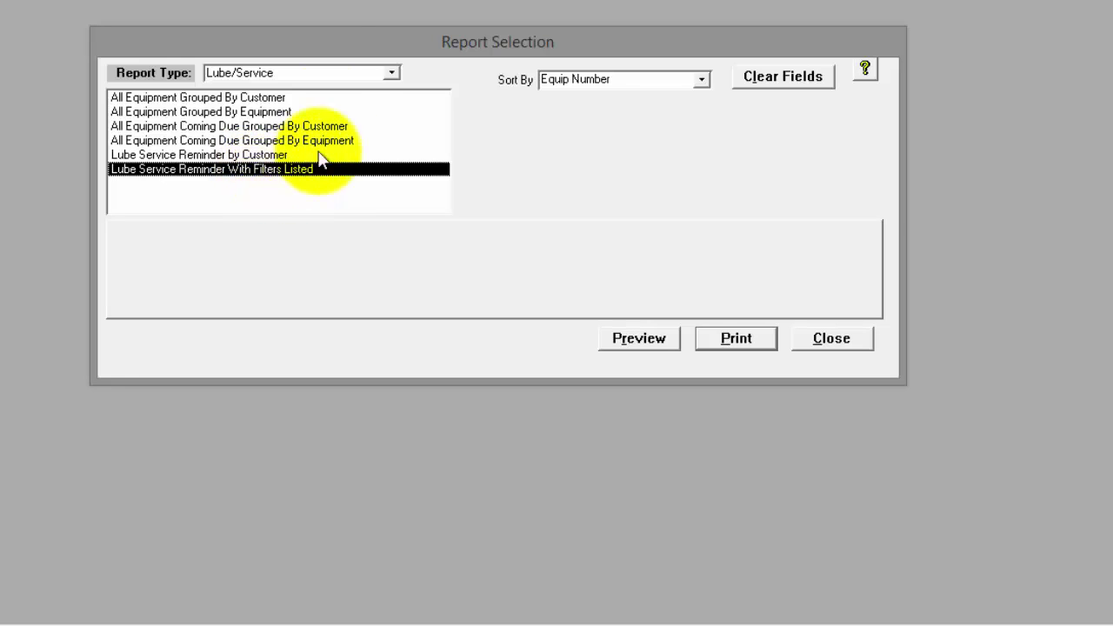
pyautogui.click(226, 155)
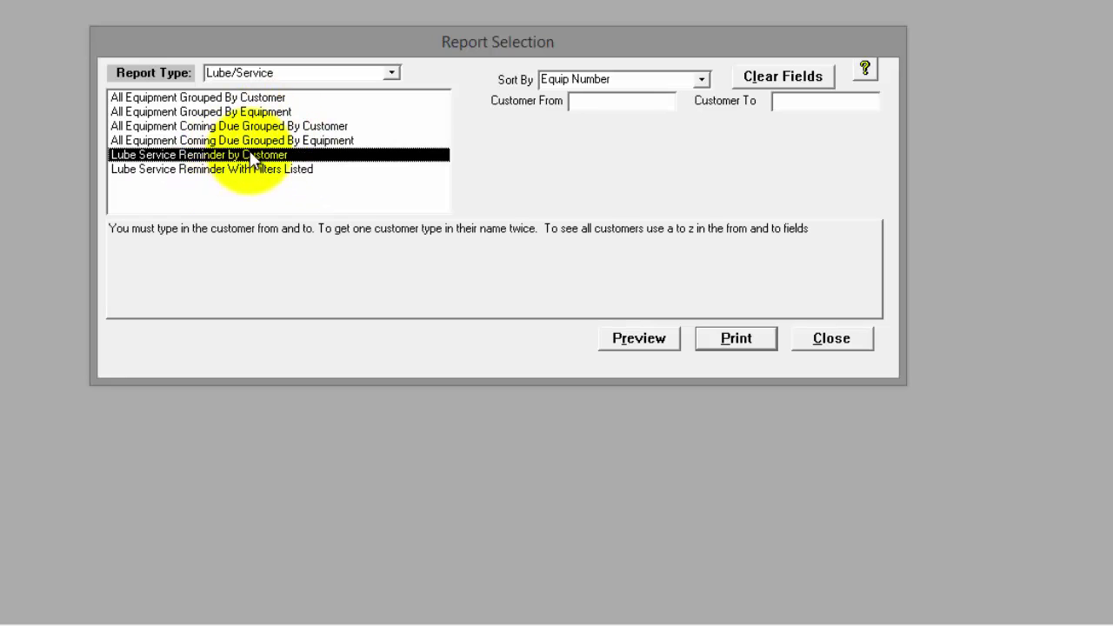
pyautogui.click(252, 142)
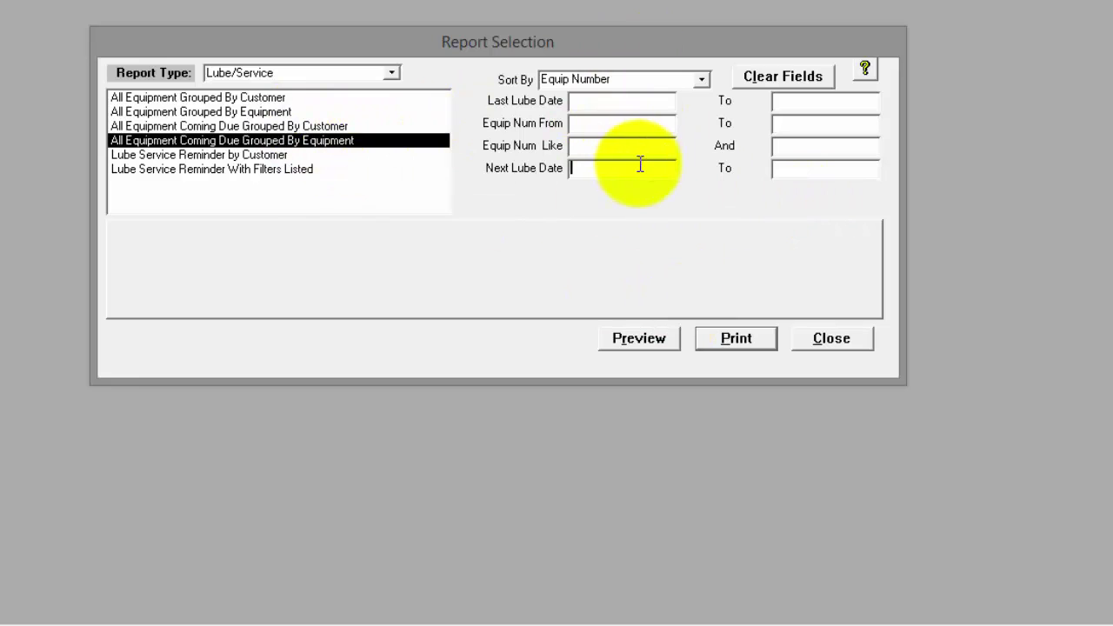
pyautogui.moveTo(604, 48); pyautogui.dragTo(588, 46)
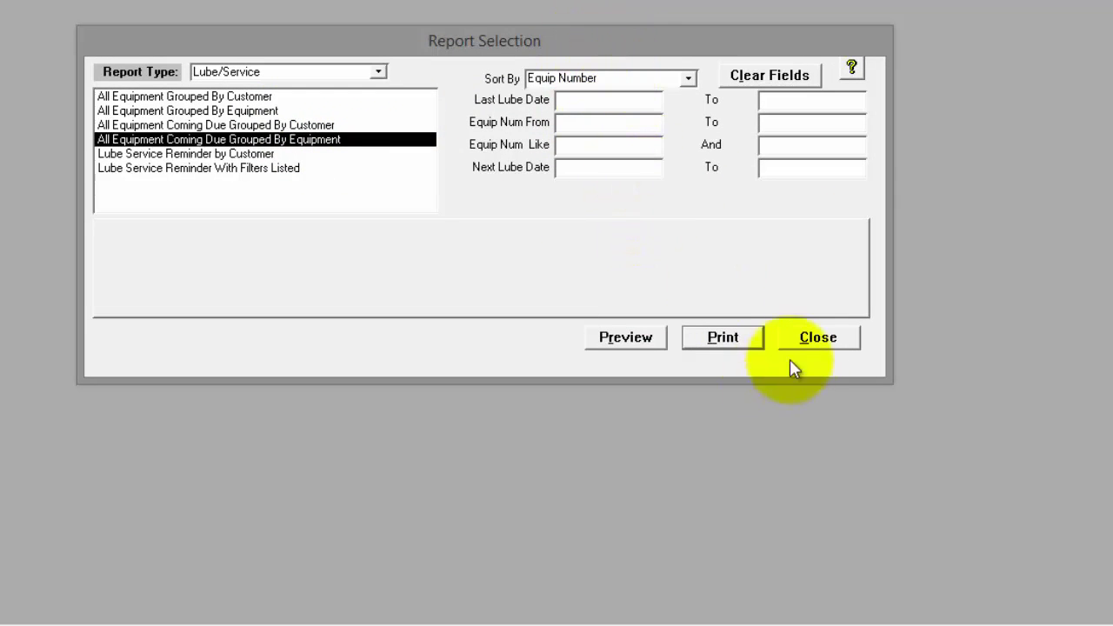
pyautogui.click(818, 336)
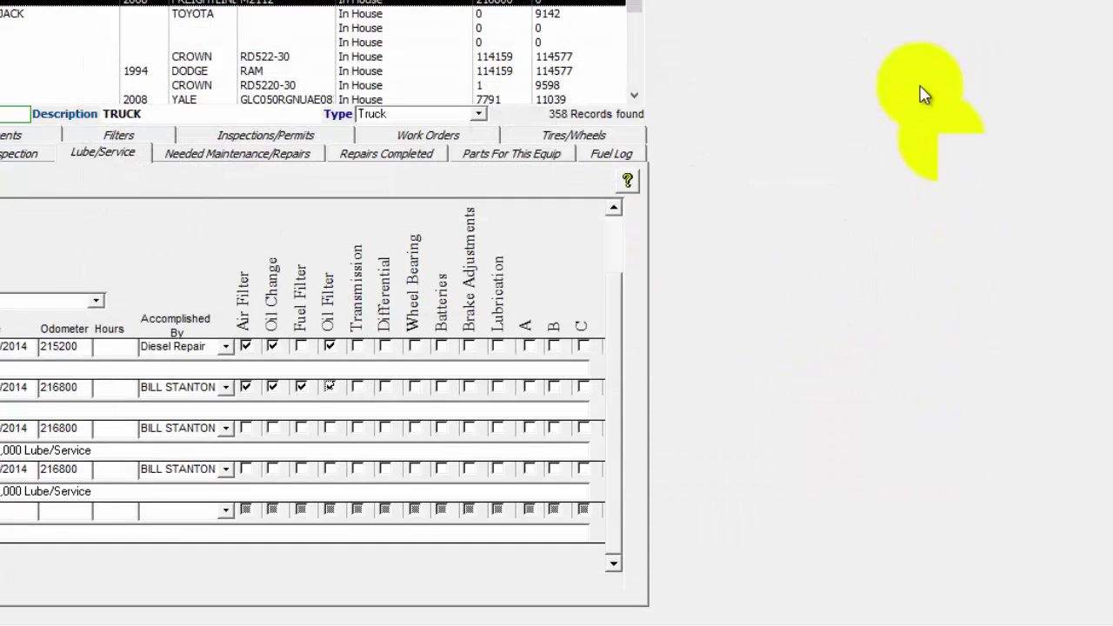